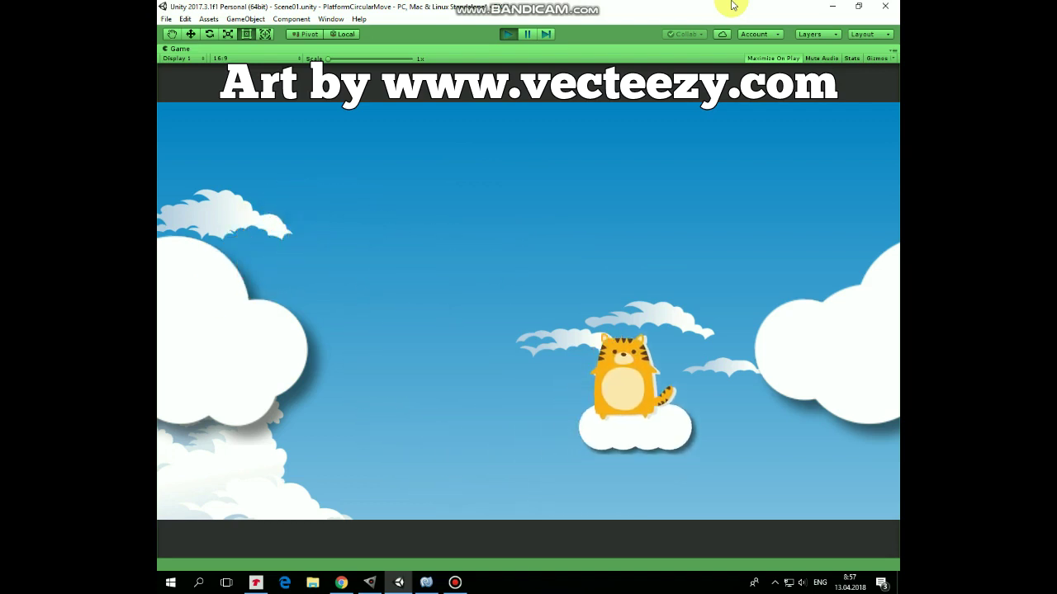
key("Right")
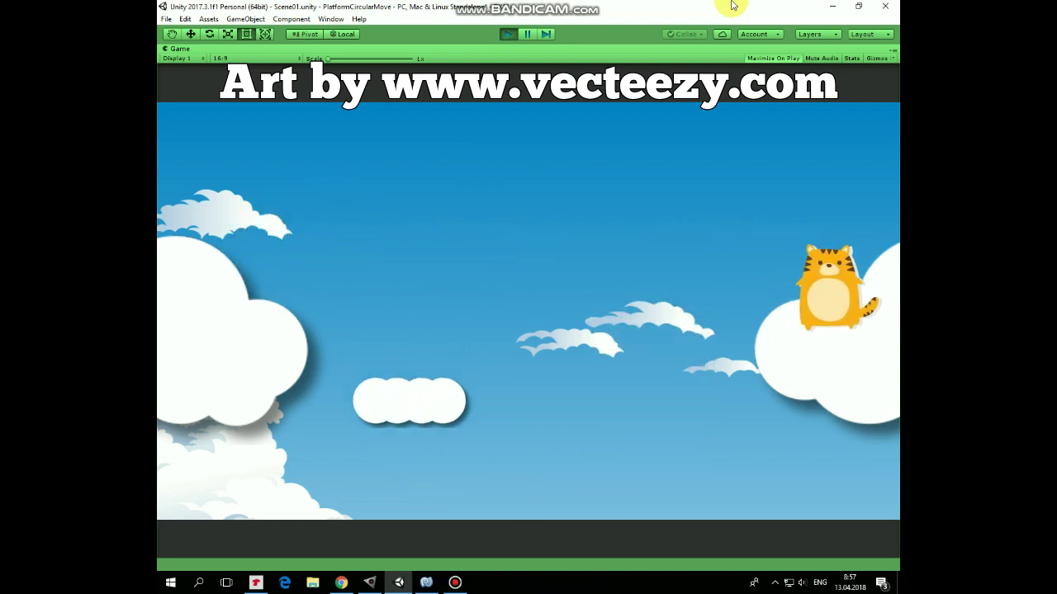
Run the tiger right, then jump it left onto the circling platform and the left cloud.
key("Left")
key("space")
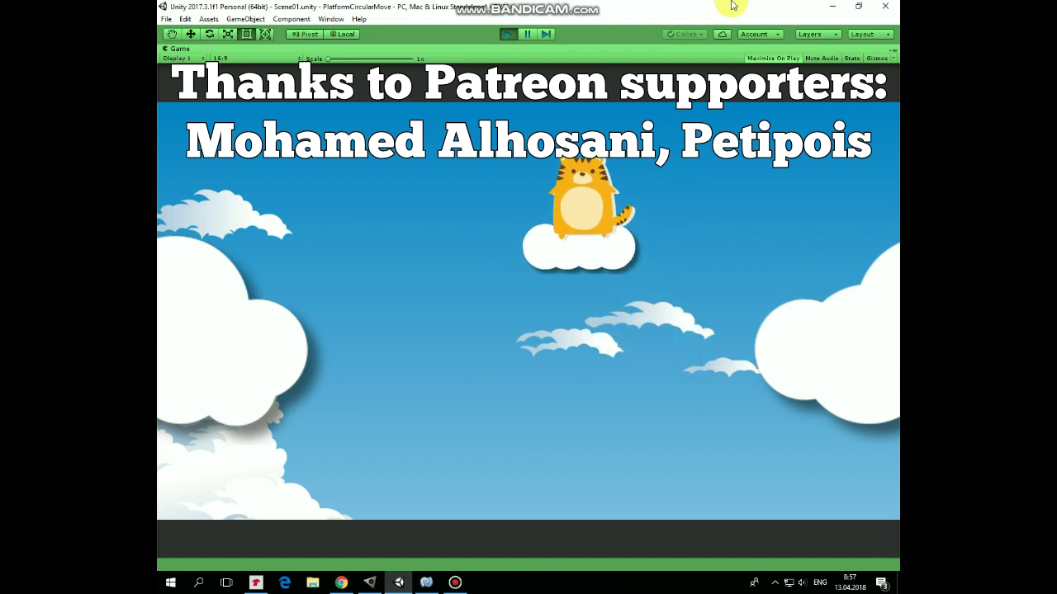
key("space")
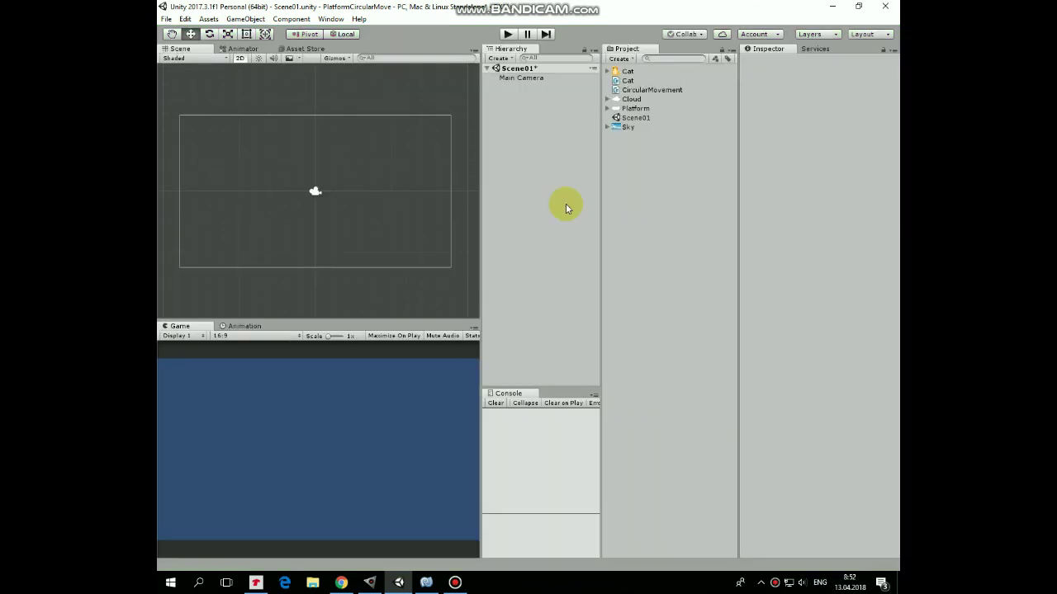
Place the Sky background and the Cloud sprite into the scene.
mouse_move(618, 127)
left_mouse_down()
mouse_move(424, 169)
mouse_move(251, 263)
left_mouse_up()
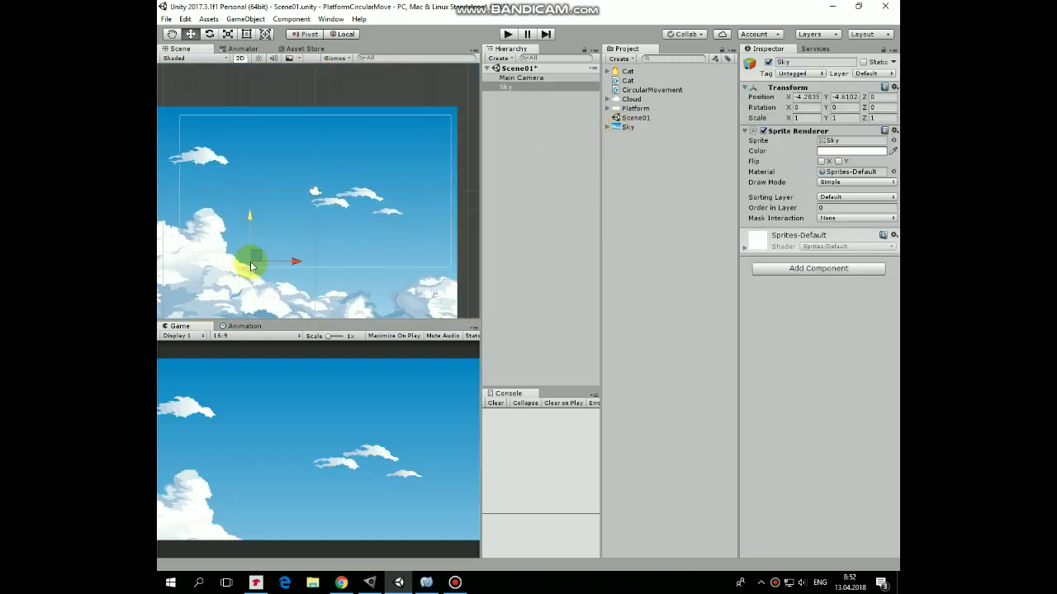
left_click(615, 101)
left_click_drag(615, 100, 194, 233)
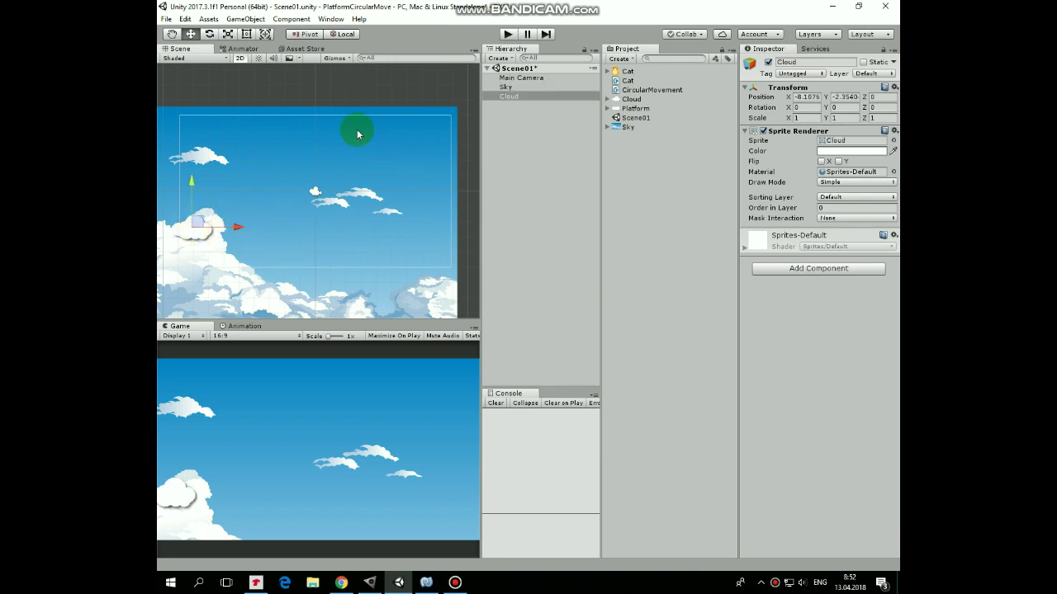
Enlarge the cloud with the Rect tool and move it to the sky's upper left.
left_click(246, 33)
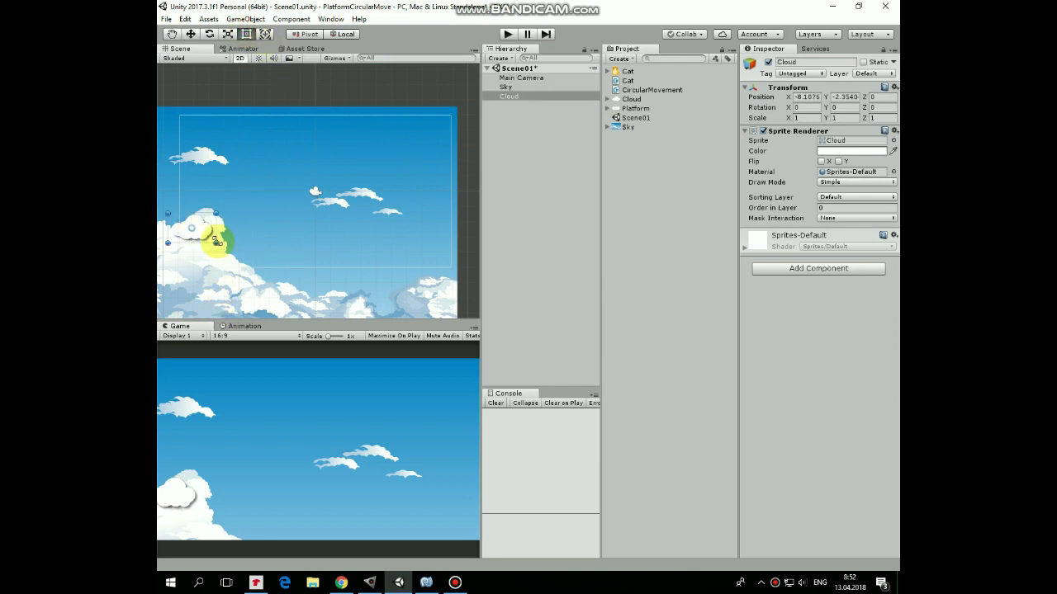
left_click_drag(215, 243, 285, 316, "shift")
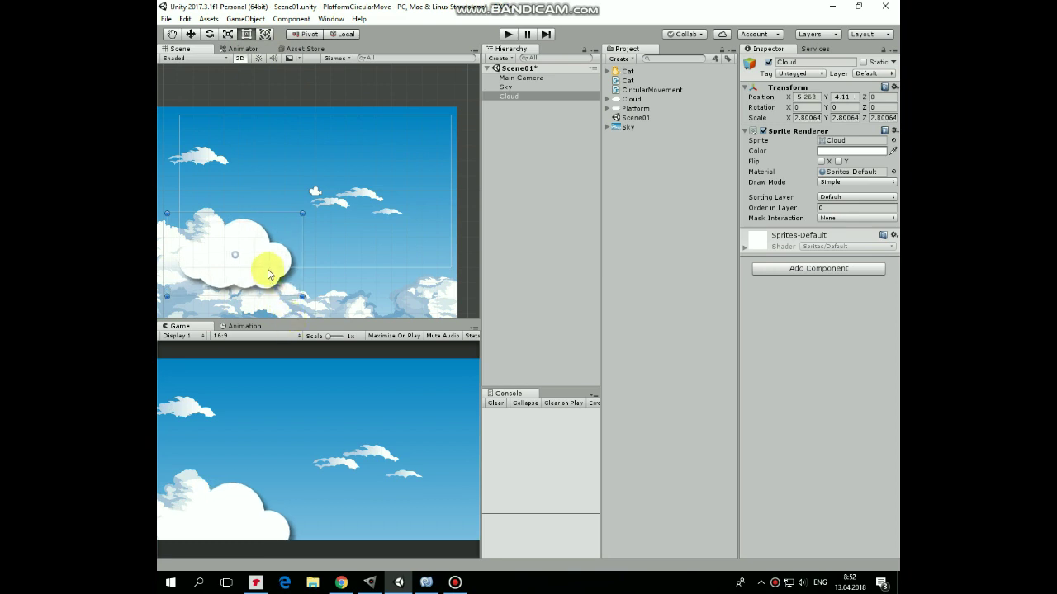
left_click_drag(267, 267, 215, 211)
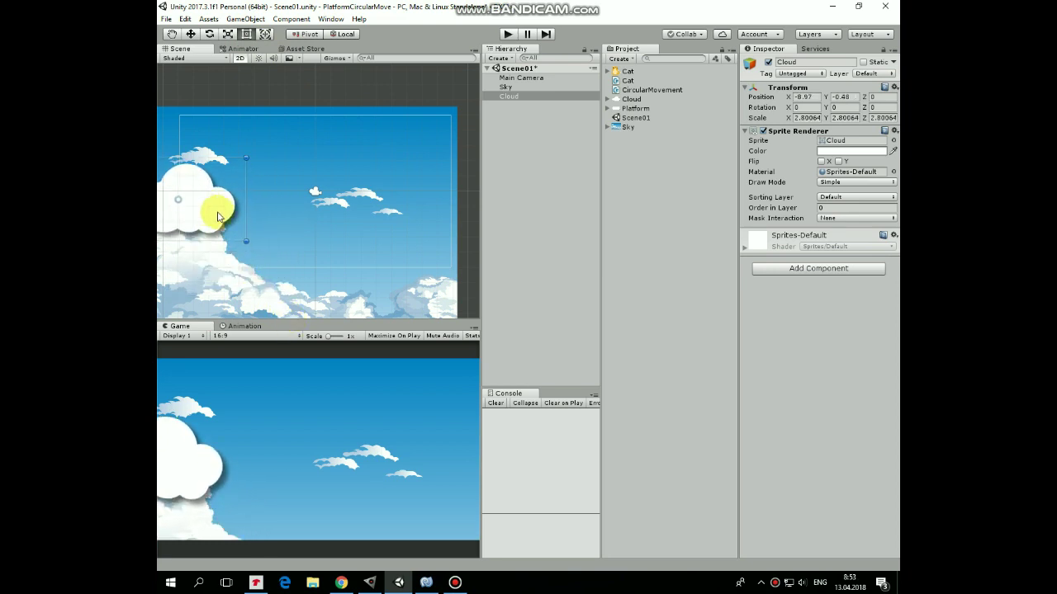
left_click(512, 99)
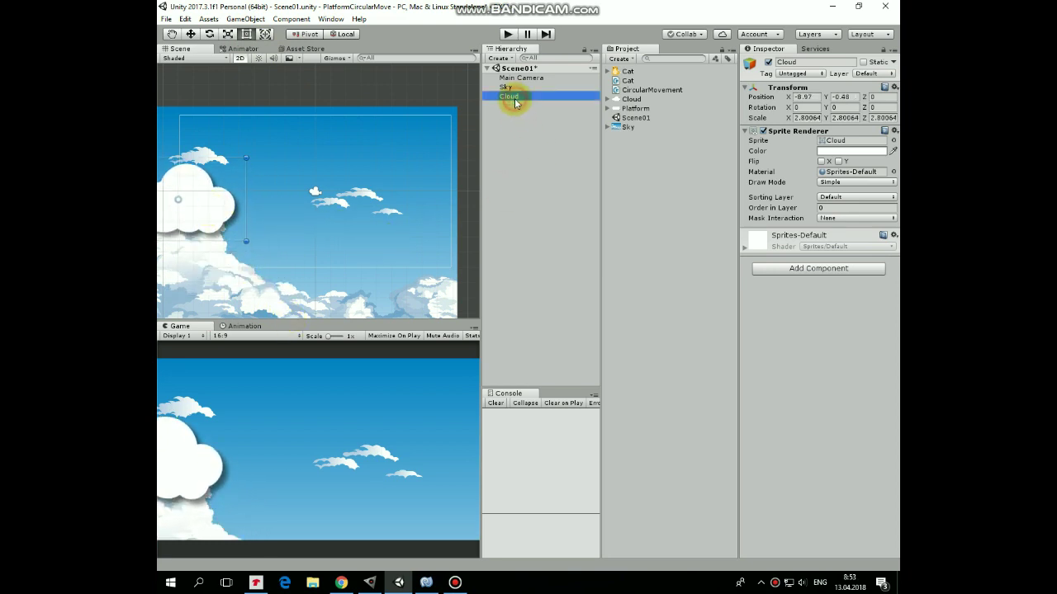
left_click(827, 208)
type("2")
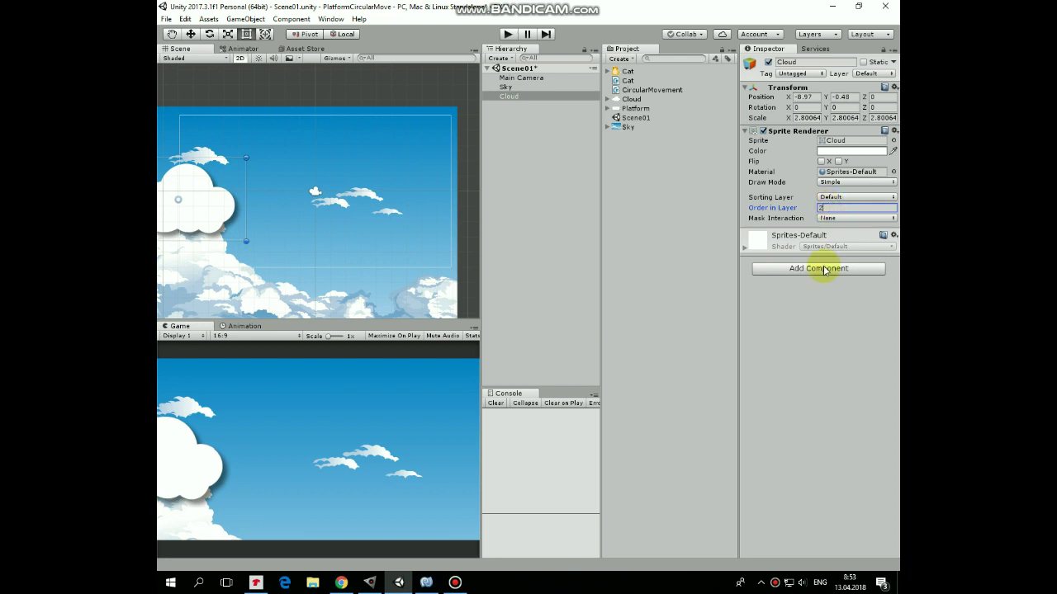
Set the cloud's Order in Layer to 2 and add a Box Collider 2D.
left_click(821, 268)
left_click(782, 349)
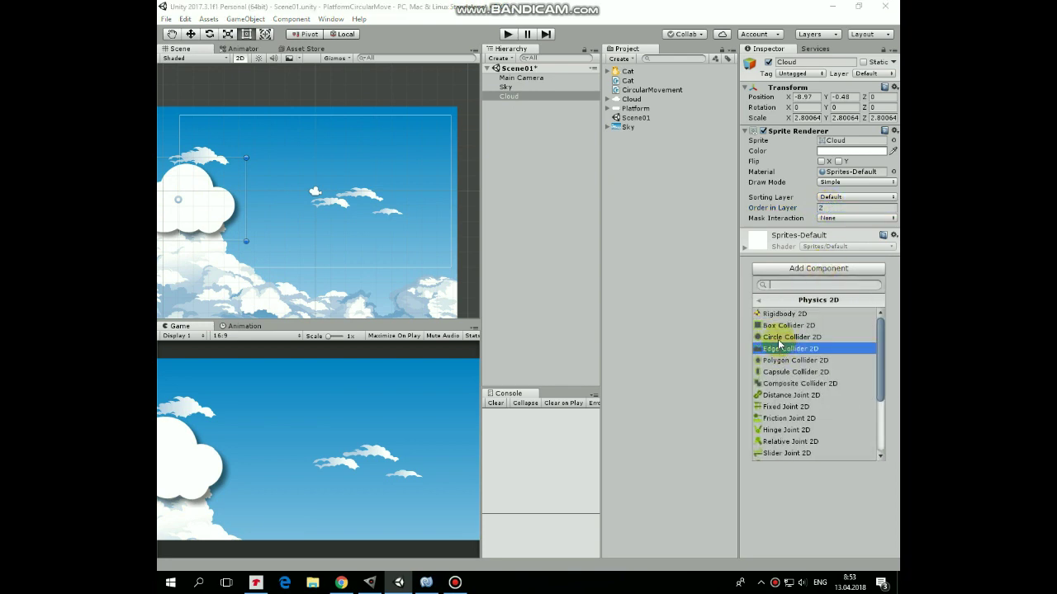
left_click(783, 325)
Trim the cloud's collider into a thin strip across its middle.
left_click(826, 244)
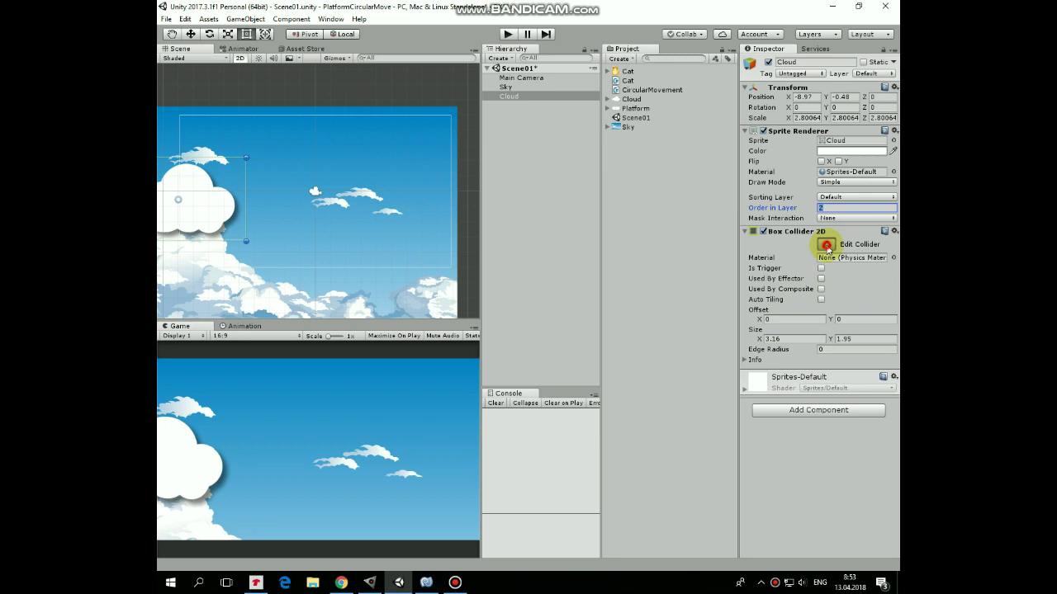
right_click_drag(330, 217, 437, 240)
left_click(323, 208)
scroll(324, 208, "up", 3)
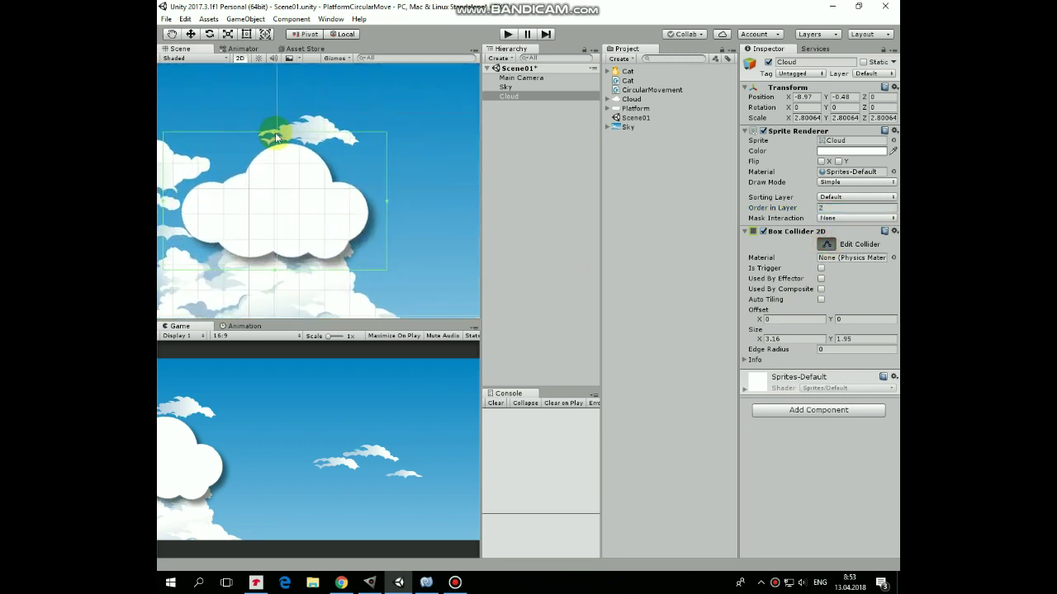
left_click_drag(275, 129, 271, 193)
left_click_drag(389, 231, 362, 238)
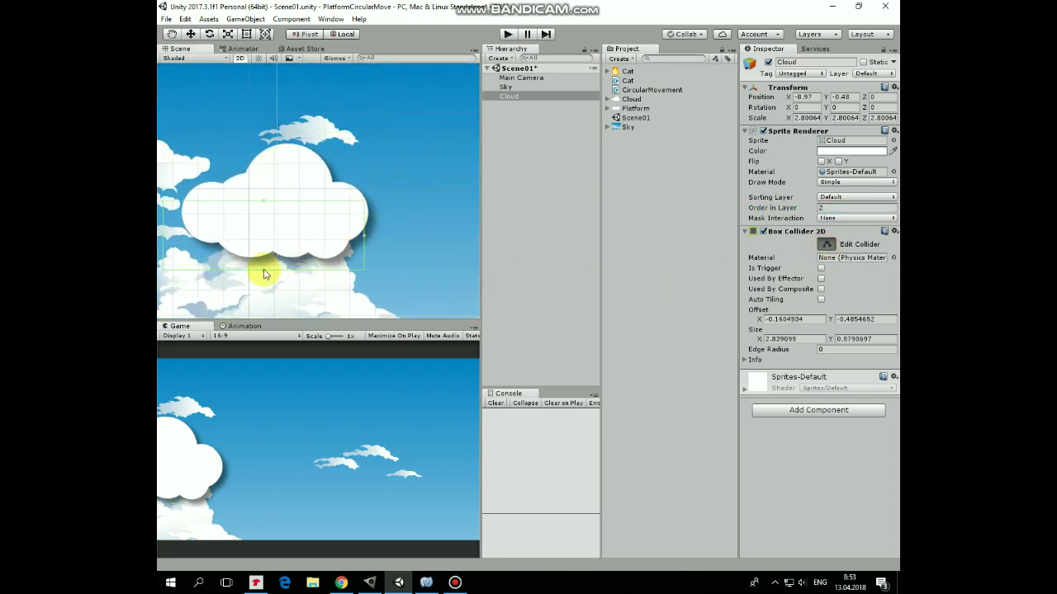
left_click_drag(265, 270, 264, 217)
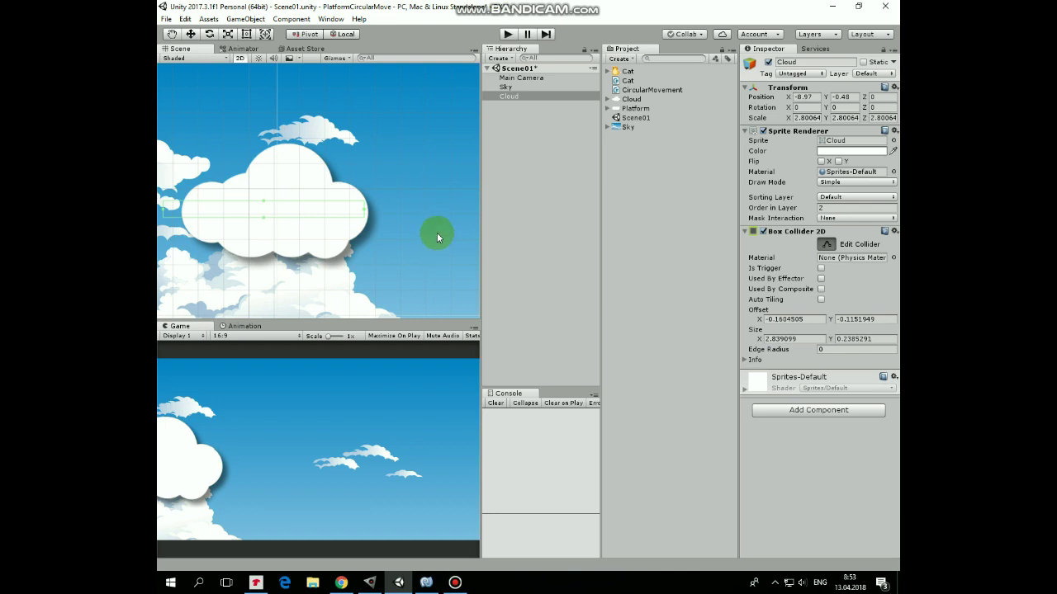
Rename the cloud to Cloud1, then duplicate it and name the copy Cloud2.
left_click(520, 98)
left_click(520, 98)
type("1")
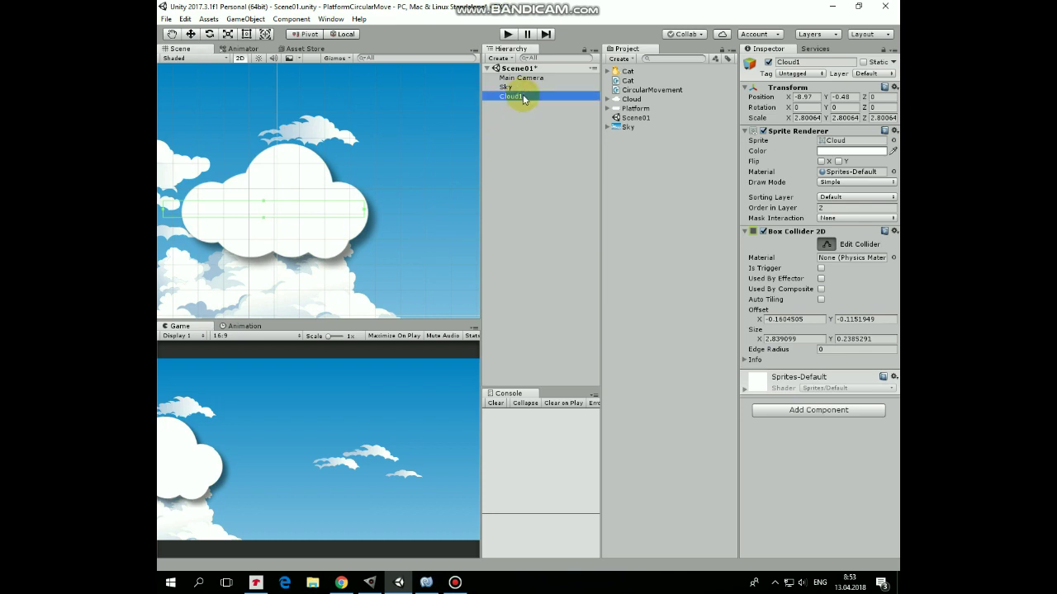
key("ctrl+d")
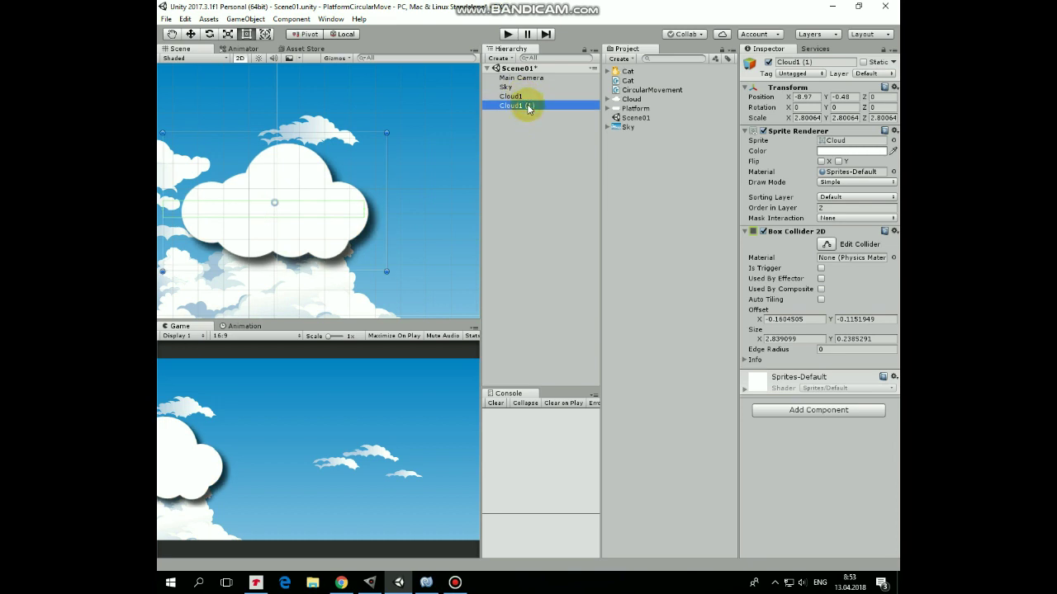
left_click(527, 109)
left_click_drag(521, 108, 541, 105)
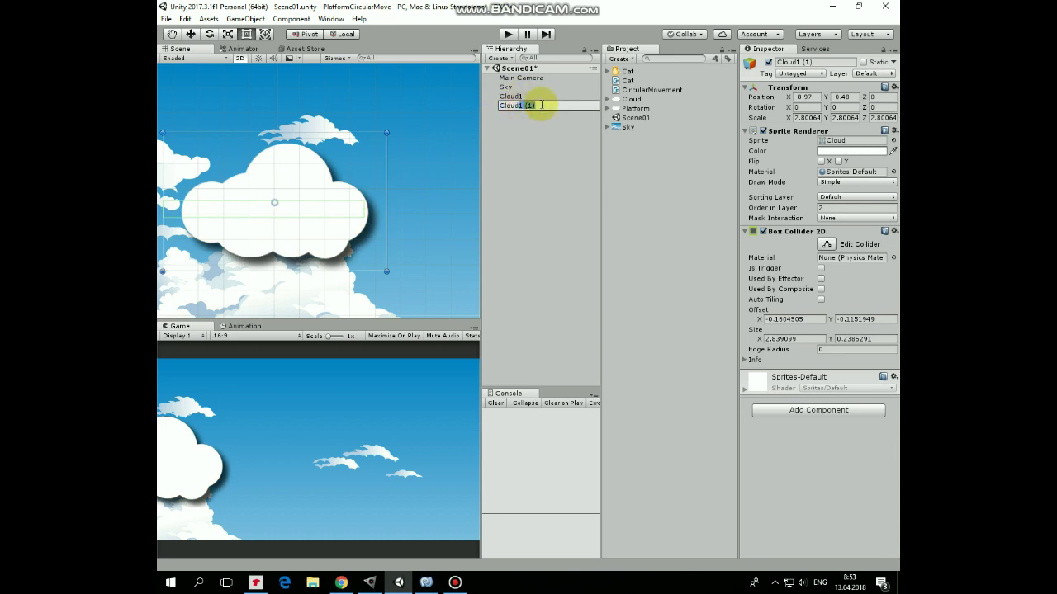
type("2")
key("Return")
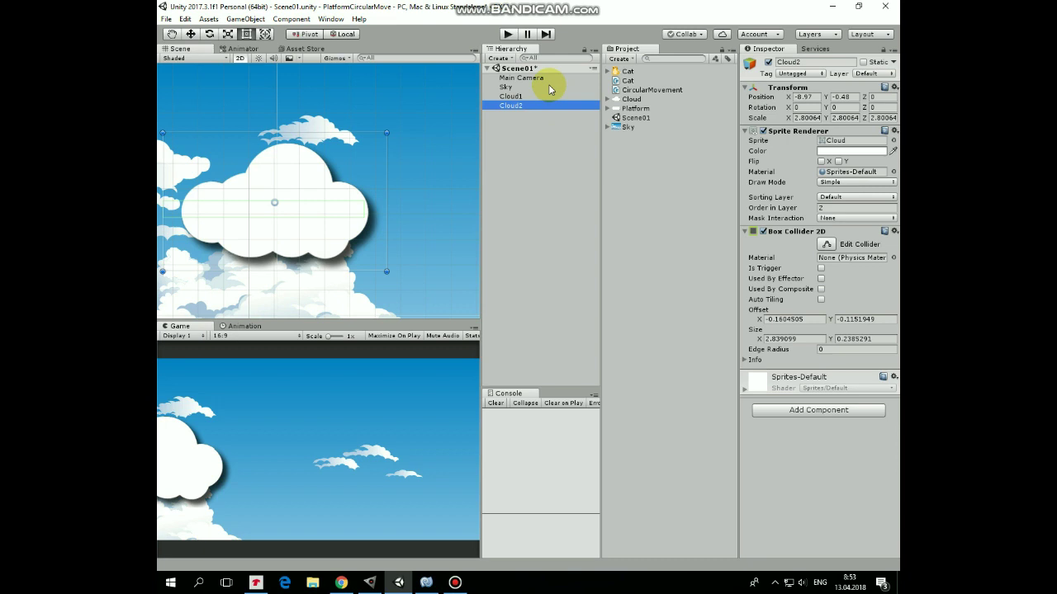
Move Cloud2 to the right edge of the sky.
scroll(437, 196, "down", 5)
middle_click_drag(436, 196, 289, 200)
left_click(191, 33)
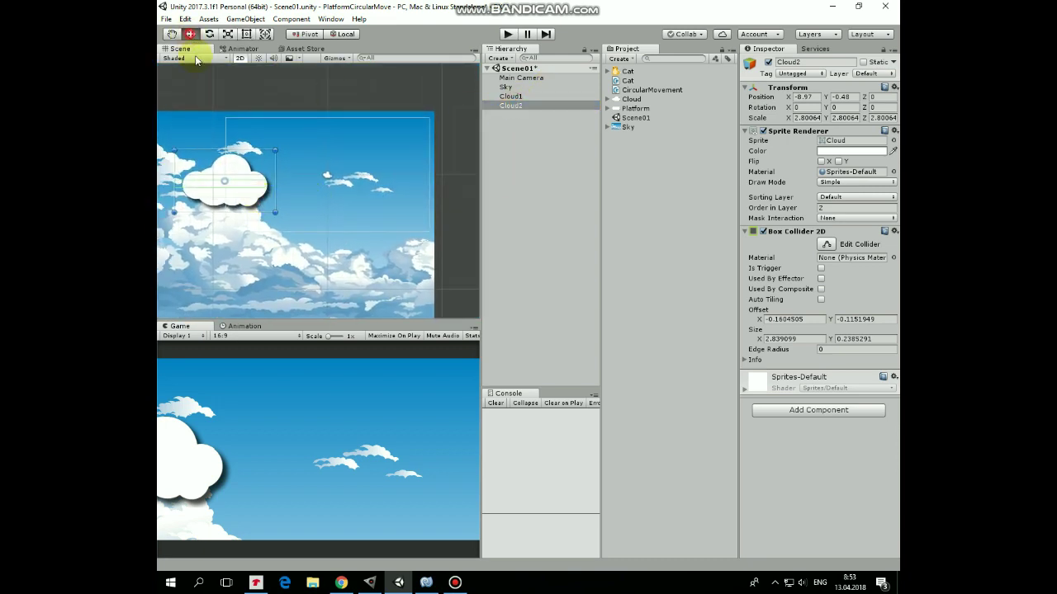
left_click_drag(260, 181, 477, 213)
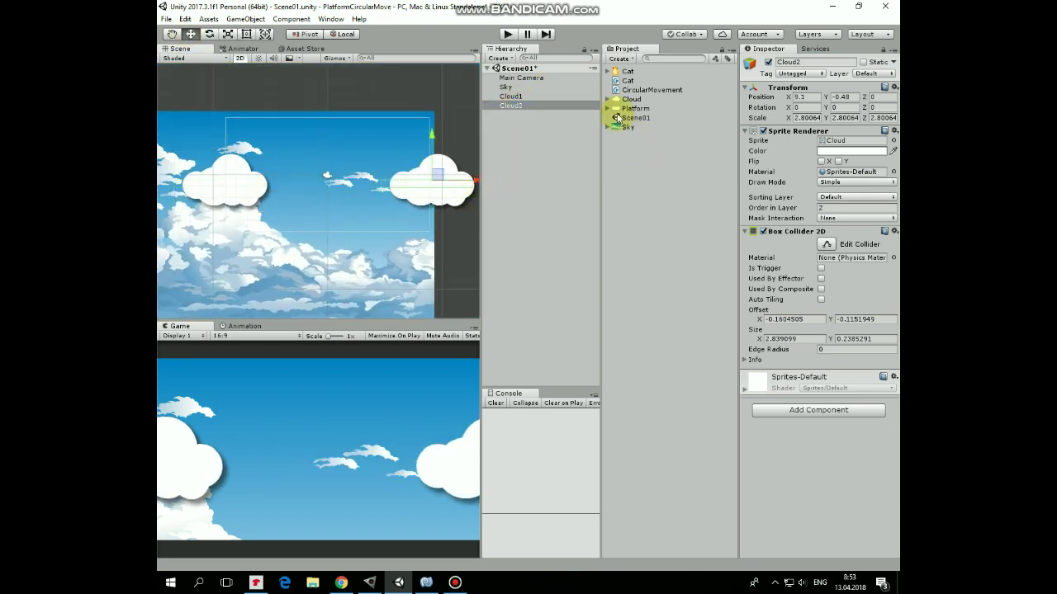
Place the Platform sprite mid-scene with Order in Layer 3 and a Box Collider 2D.
left_click_drag(617, 118, 329, 180)
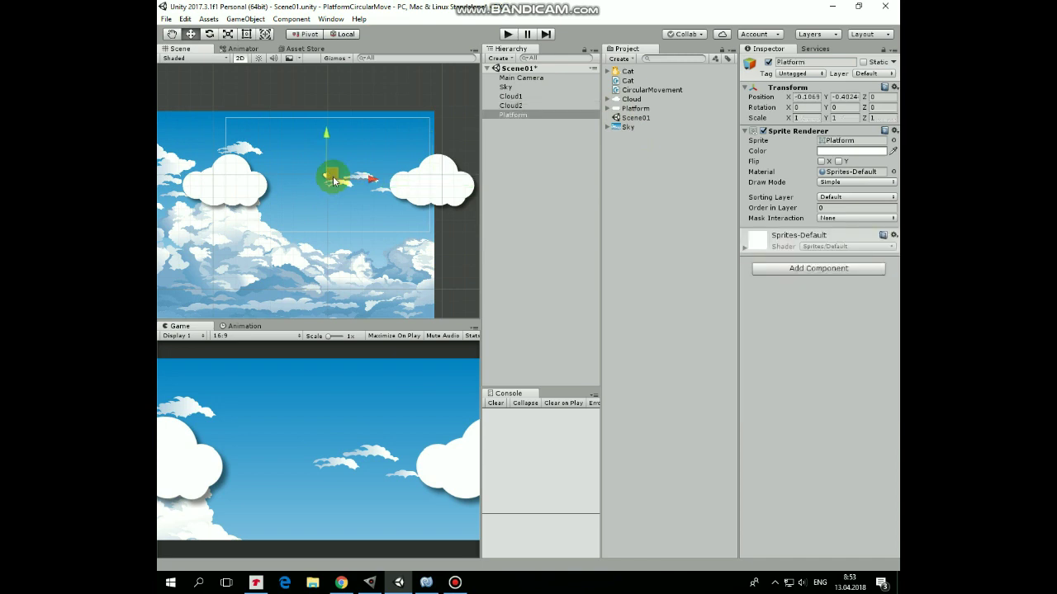
type("3")
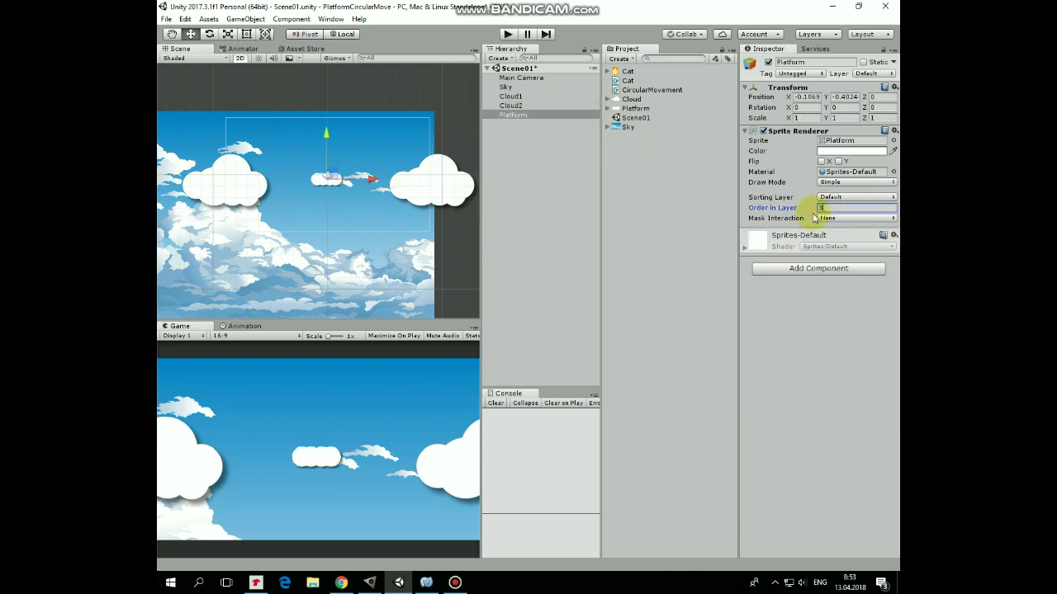
scroll(347, 202, "up", 3)
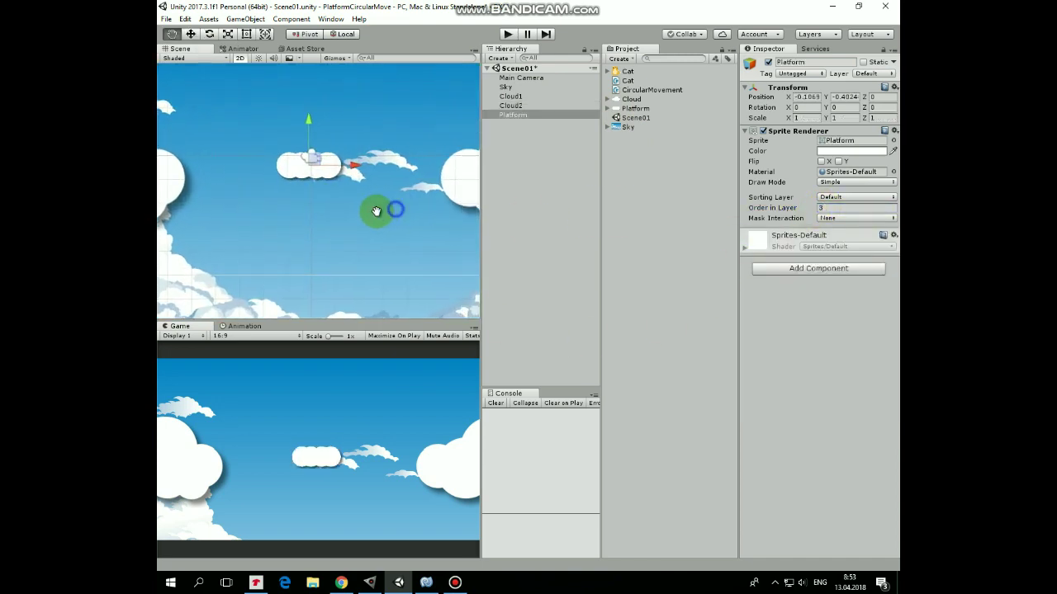
left_click(804, 269)
left_click(792, 351)
left_click(789, 325)
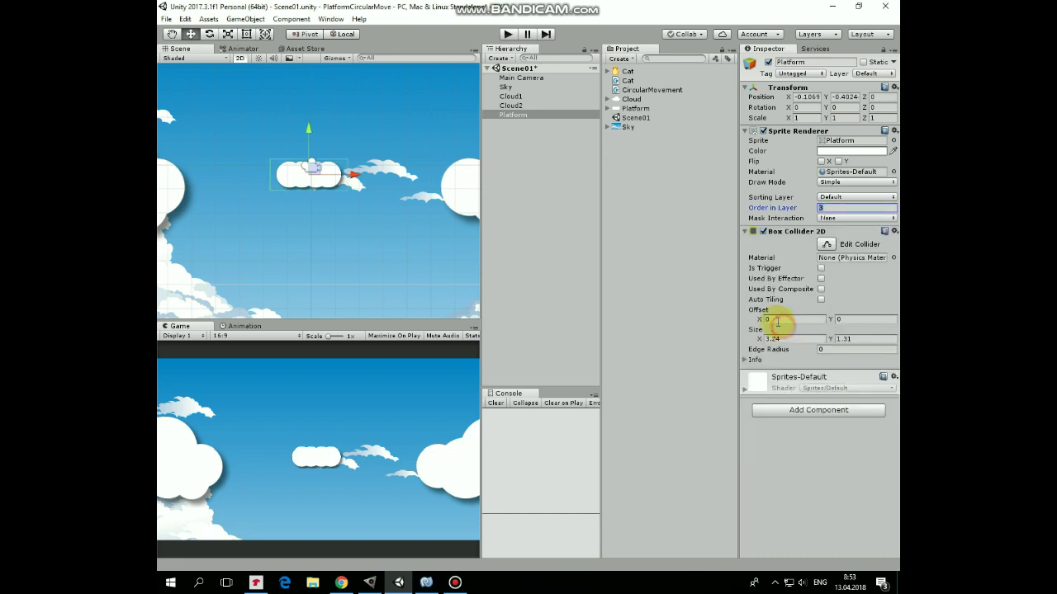
Shrink the platform's collider tightly around the platform.
left_click(827, 244)
scroll(309, 170, "up", 2)
mouse_move(309, 161)
left_mouse_down()
mouse_move(305, 186)
mouse_move(267, 177)
left_mouse_up()
left_click_drag(367, 186, 354, 181)
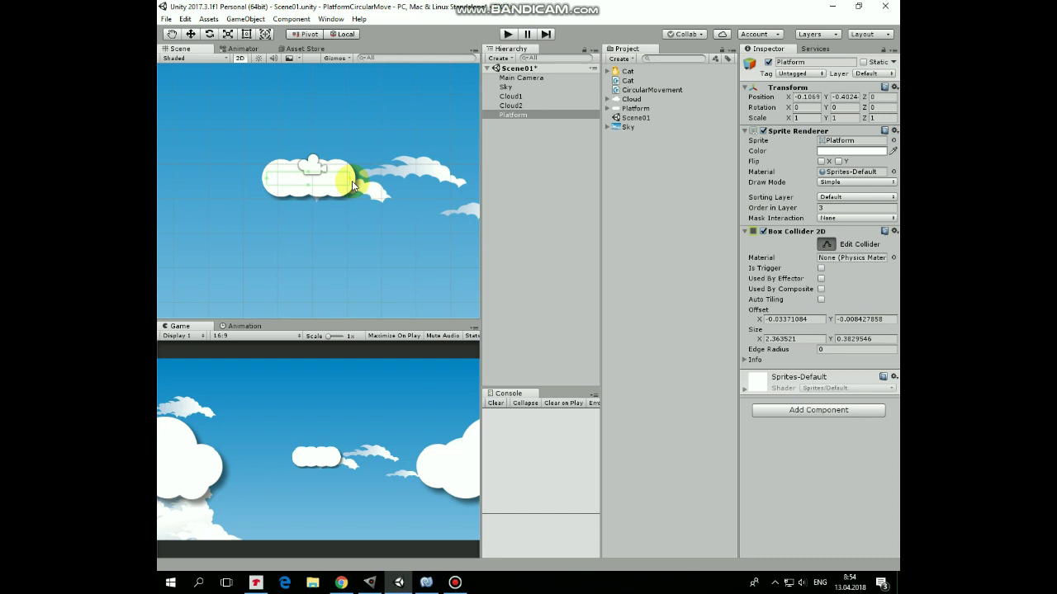
scroll(346, 219, "down", 2)
scroll(346, 219, "down", 2)
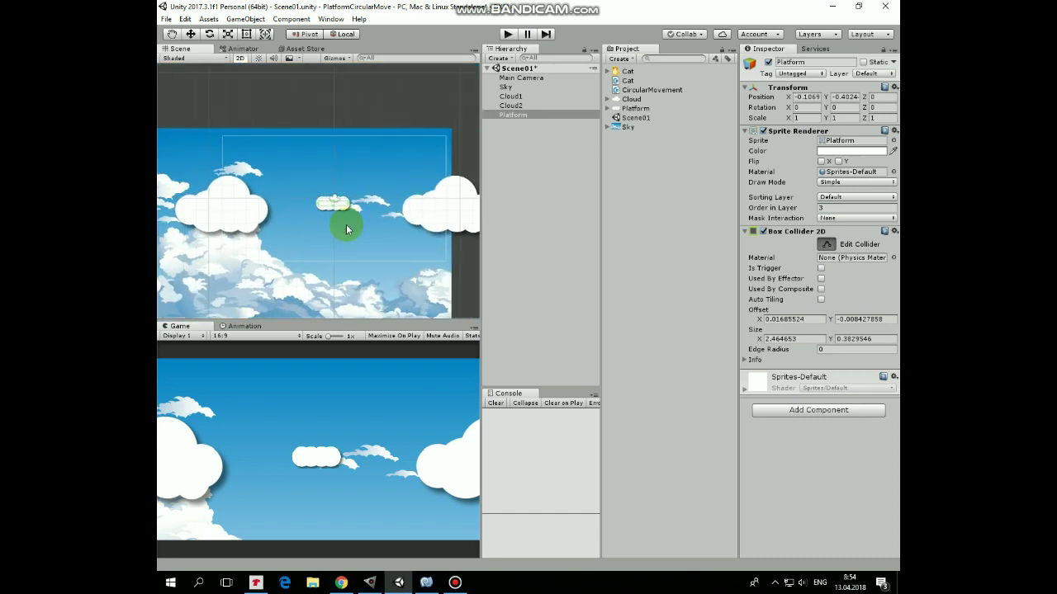
scroll(347, 225, "down", 1)
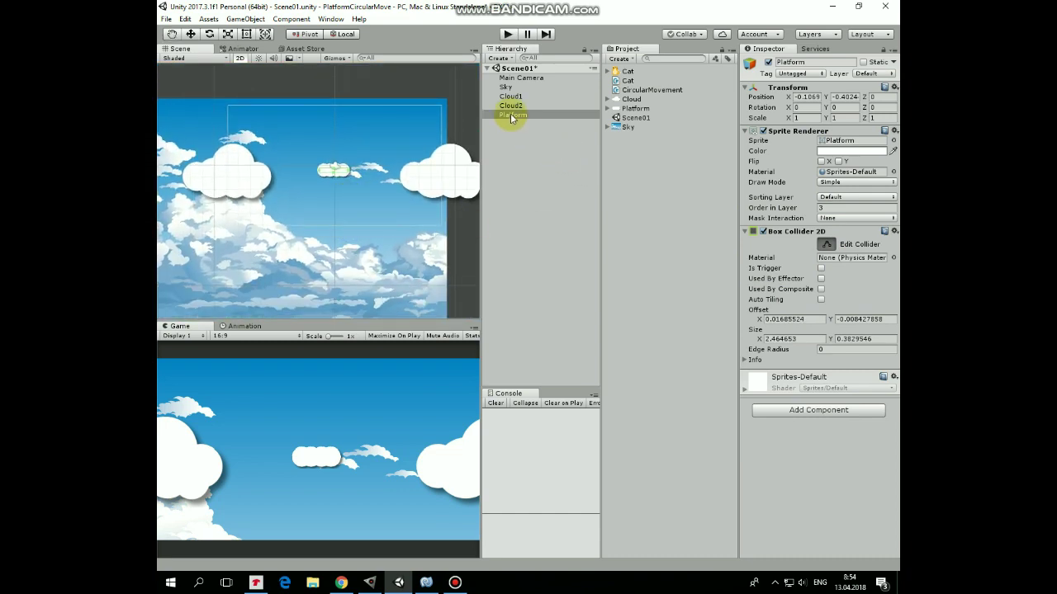
Write CircularMovement.cs to circle the object around rotationCenter using Cos/Sin with radius and angular speed.
left_click(634, 89)
left_click(426, 583)
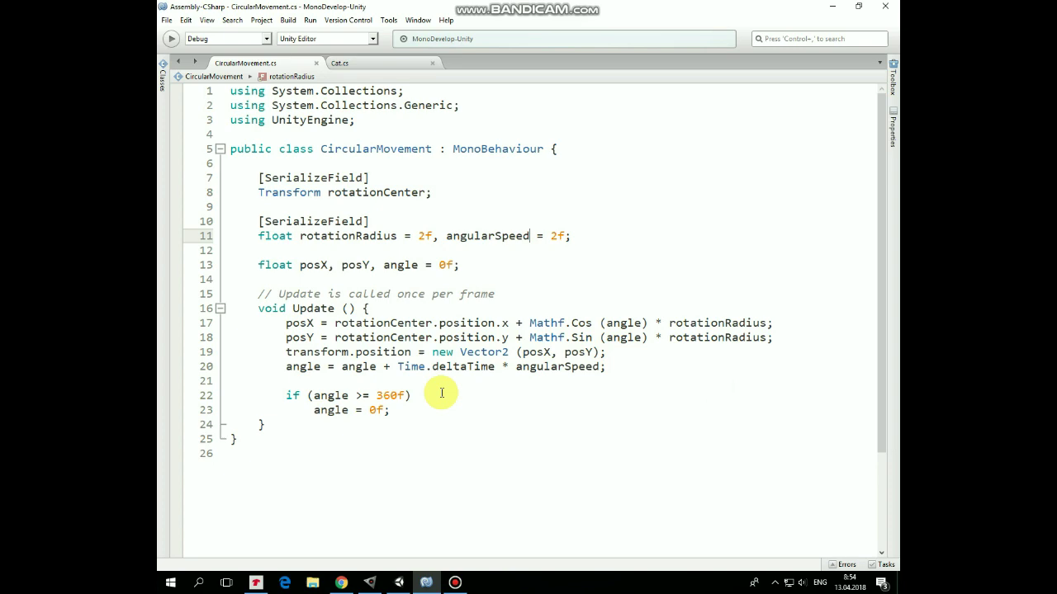
Attach CircularMovement to the Platform and create an empty object named RotationCentre.
left_click(832, 8)
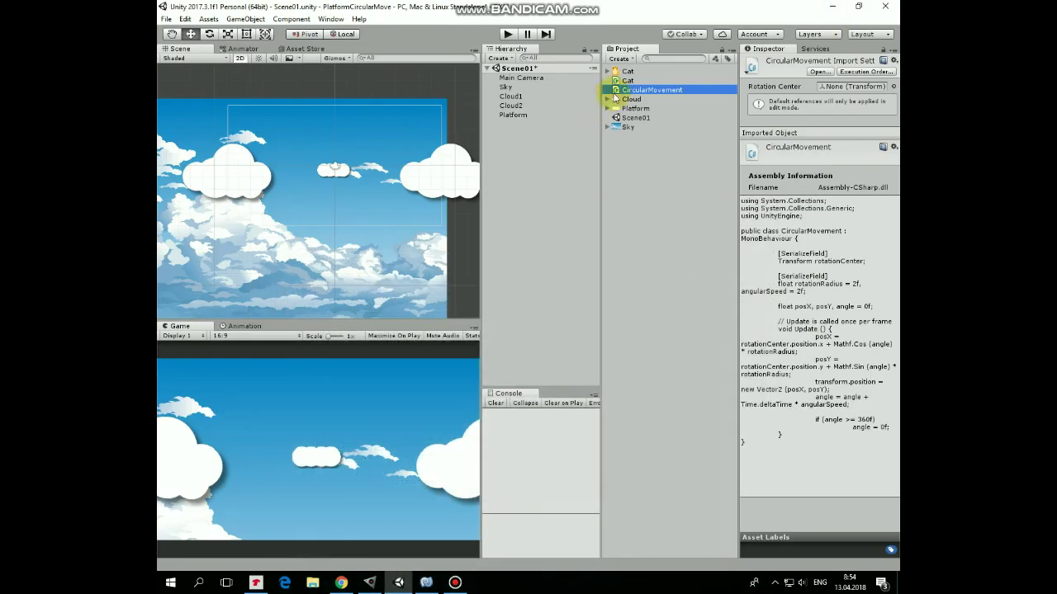
left_click_drag(615, 98, 519, 118)
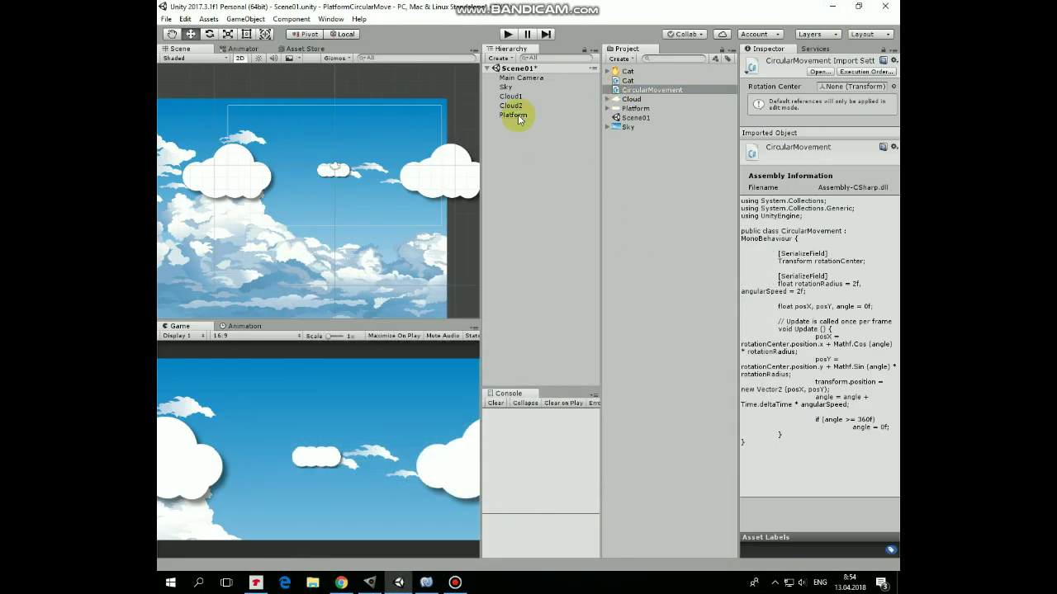
left_click(499, 58)
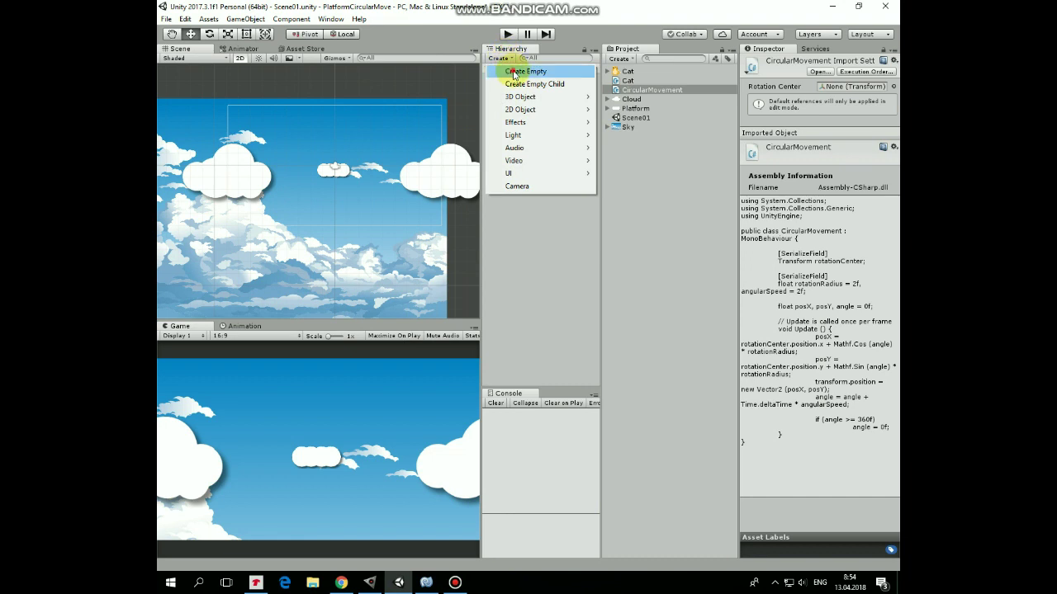
left_click(508, 71)
left_click(533, 124)
type("RotationCen")
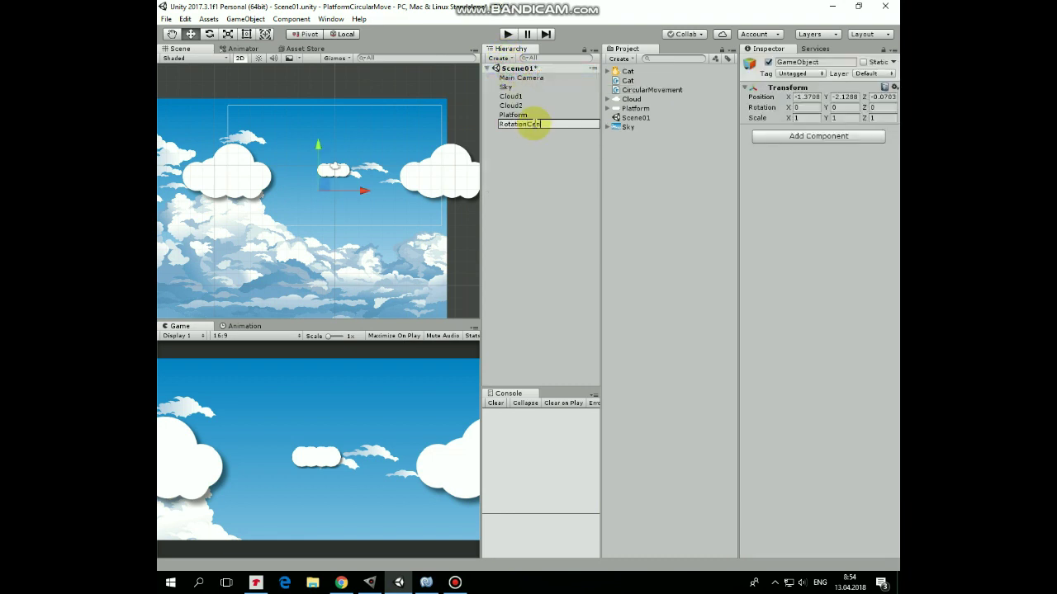
type("tre")
key("Return")
Reset and position RotationCentre, then assign it as the Platform's Rotation Center.
left_click(893, 87)
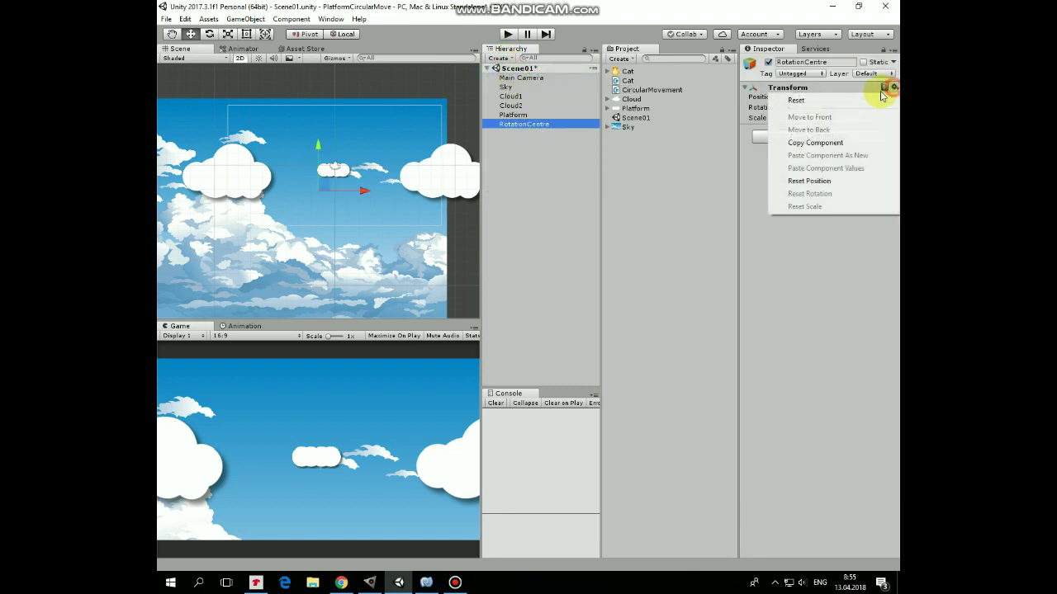
left_click(795, 100)
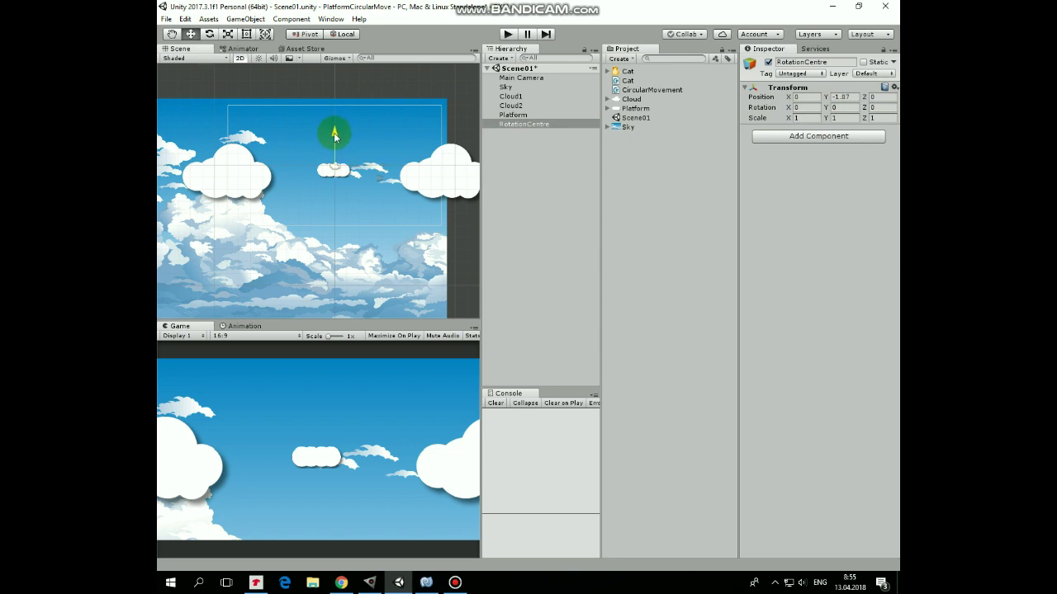
left_click_drag(334, 132, 334, 137)
left_click(513, 114)
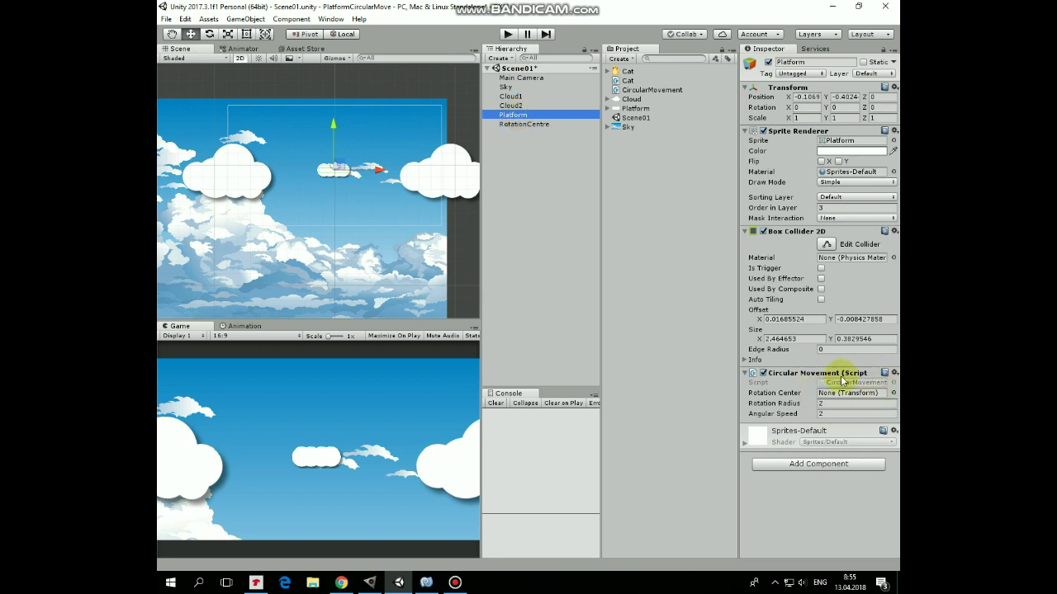
left_click_drag(506, 124, 855, 398)
type("3")
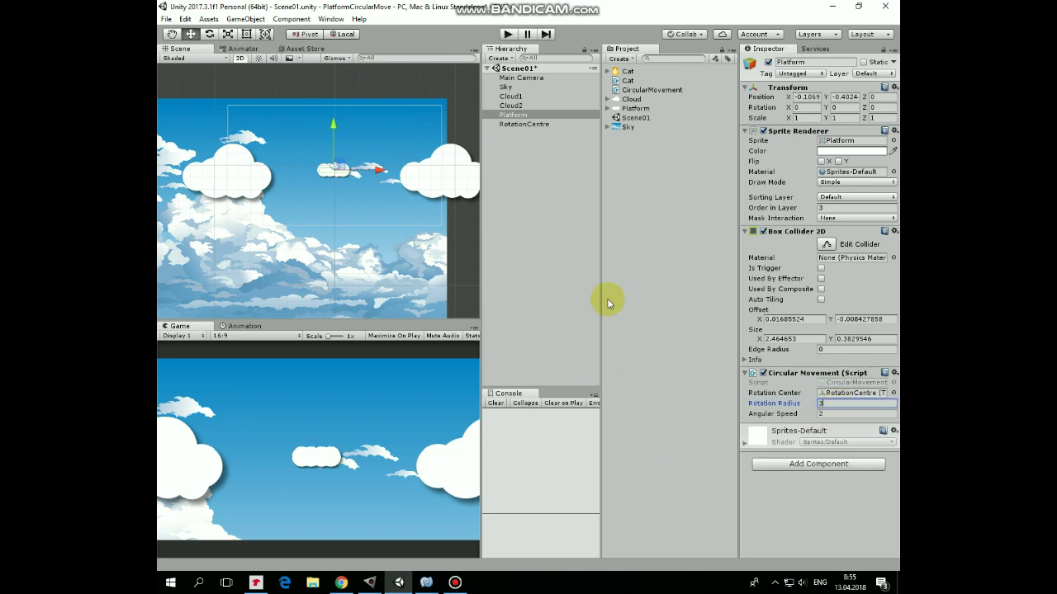
left_click(542, 176)
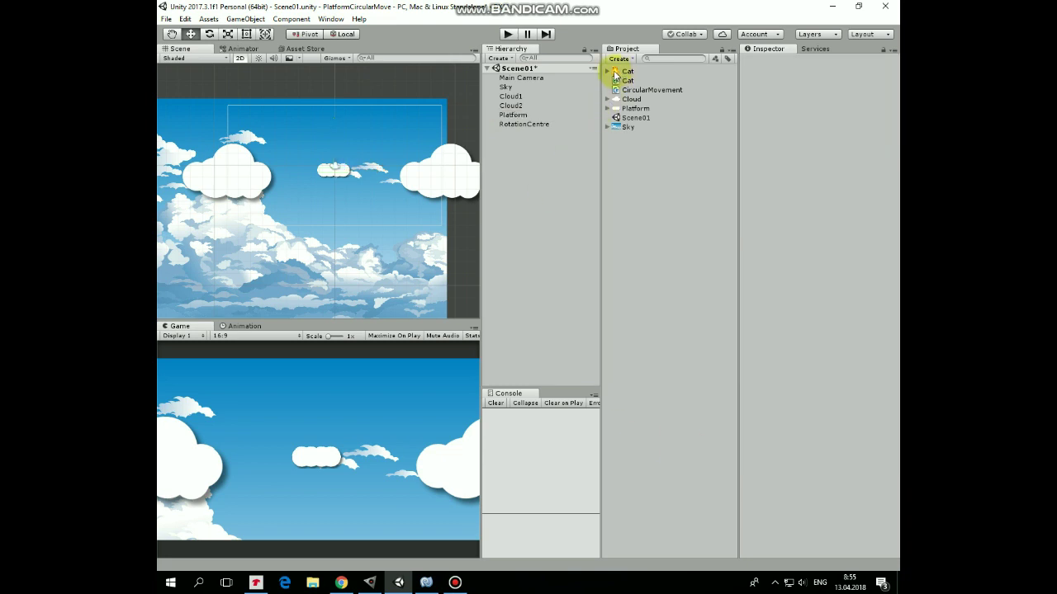
Place the Cat sprite on the left cloud with Order in Layer 5.
left_click_drag(624, 71, 247, 160)
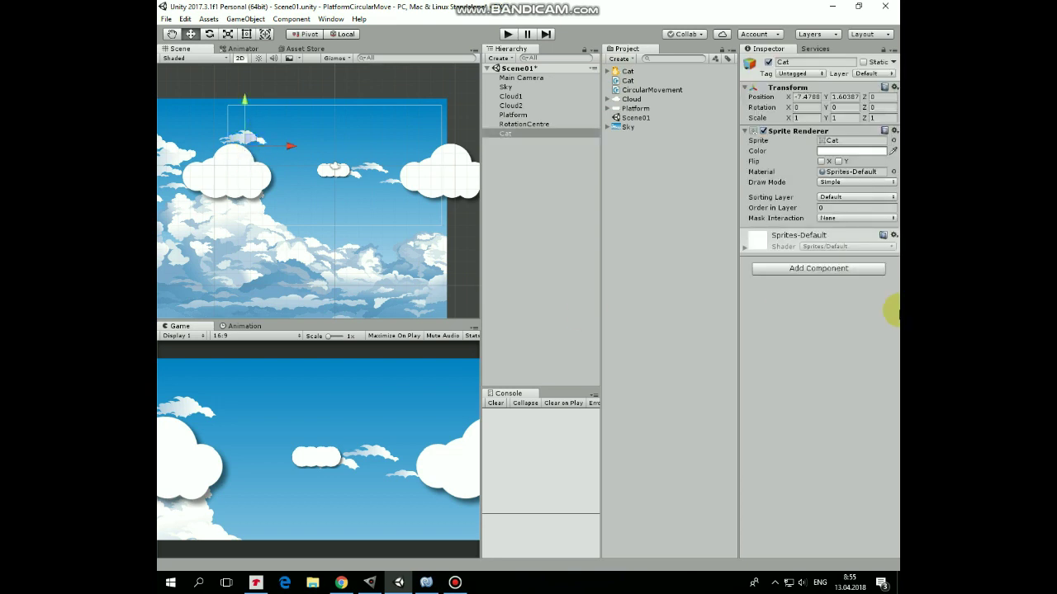
left_click(826, 208)
type("5")
scroll(260, 214, "up", 3)
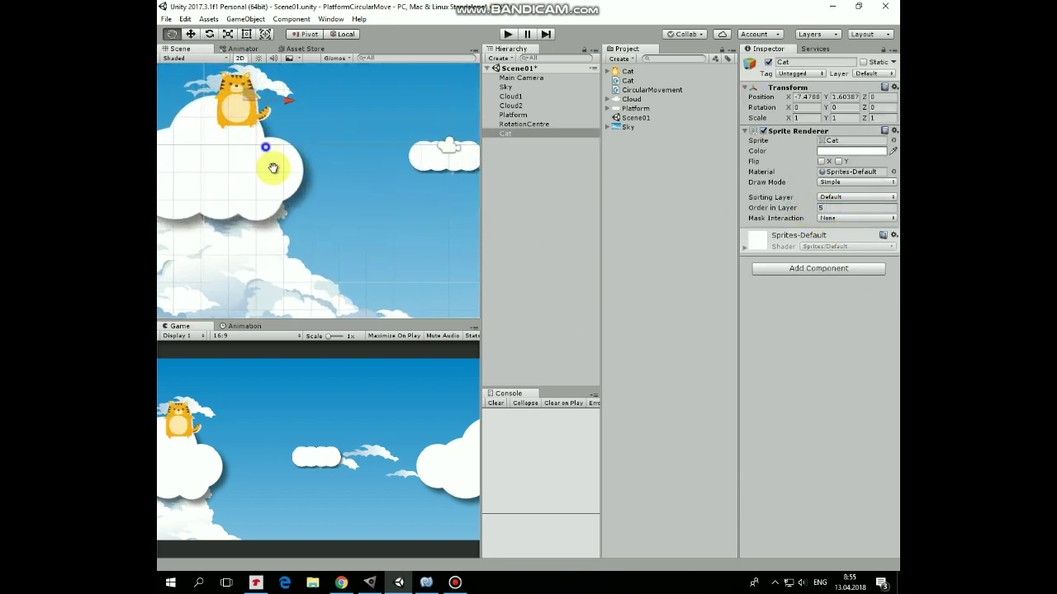
left_click(505, 133)
Add a Box Collider 2D to the cat, trimmed to a strip at its feet.
left_click(794, 270)
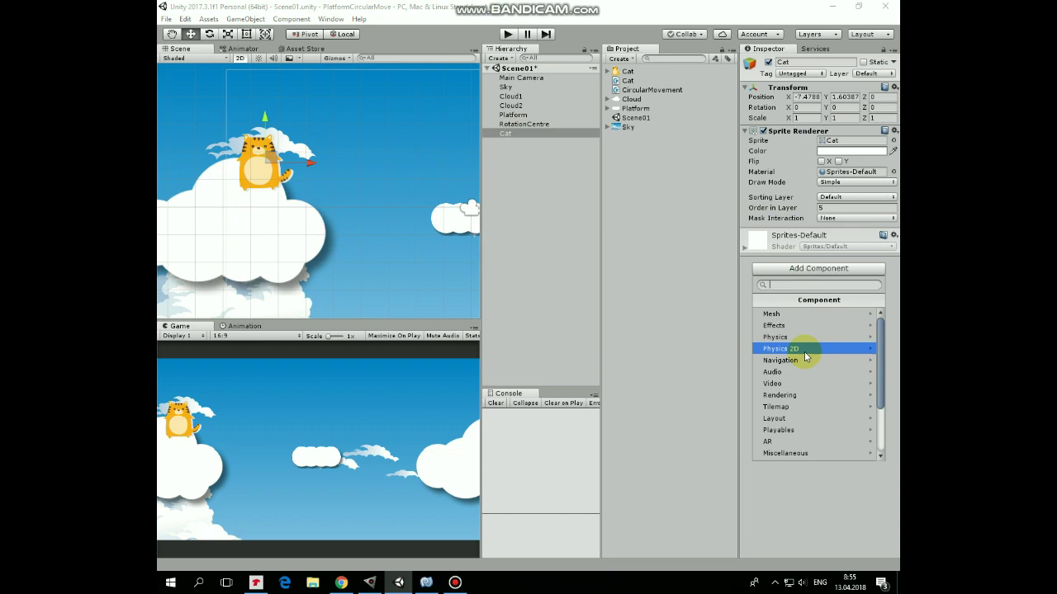
left_click(802, 351)
left_click(778, 325)
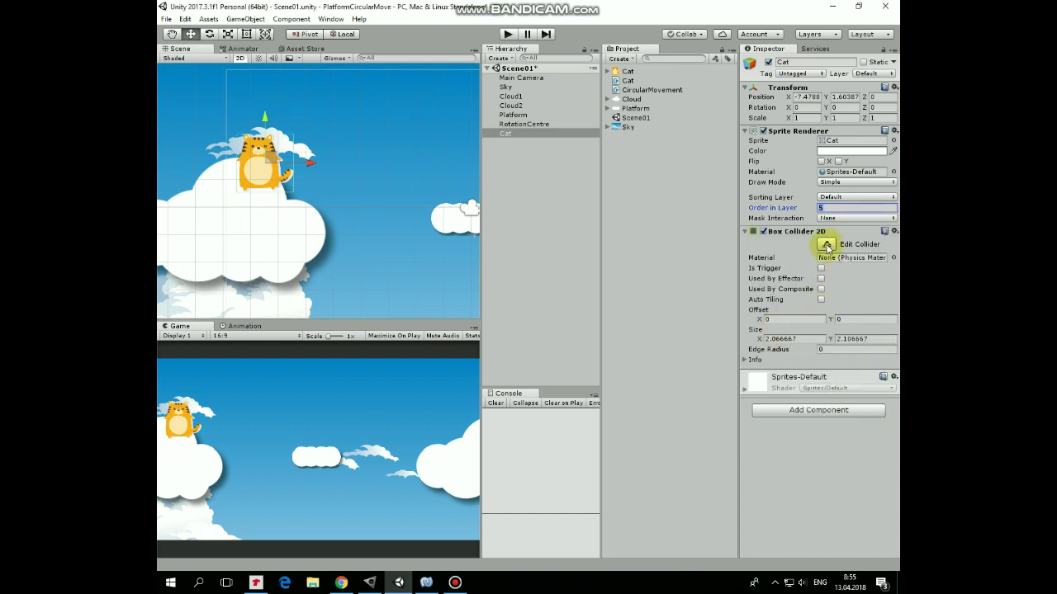
left_click(825, 244)
scroll(265, 148, "up", 2)
mouse_move(274, 120)
left_mouse_down()
mouse_move(279, 217)
mouse_move(289, 204)
mouse_move(238, 205)
left_mouse_up()
left_click(826, 245)
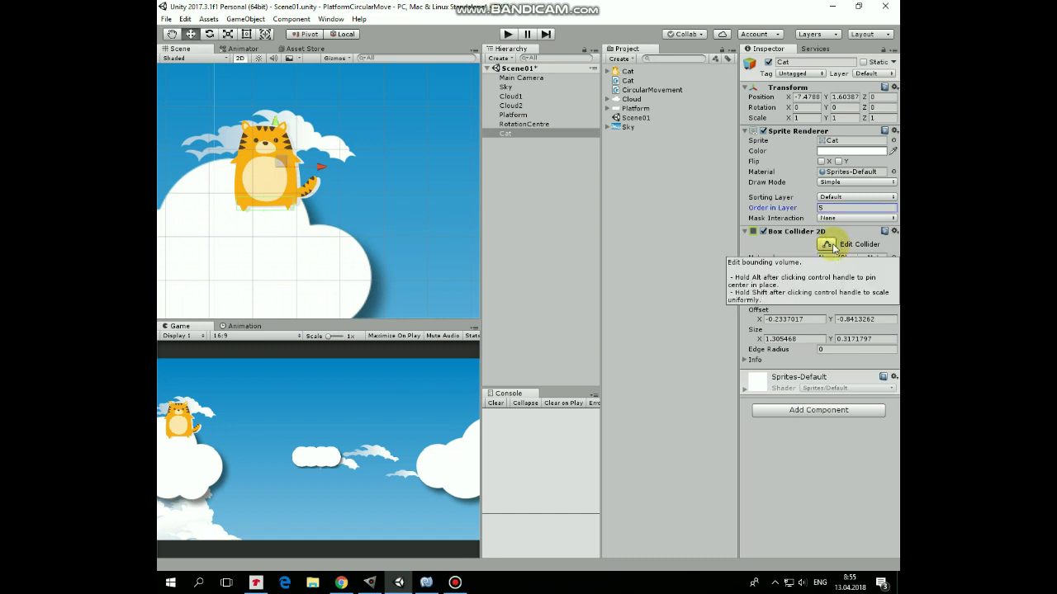
Add a Rigidbody 2D to the cat with gravity scale 2 and Continuous collision detection.
left_click(802, 410)
left_click(784, 291)
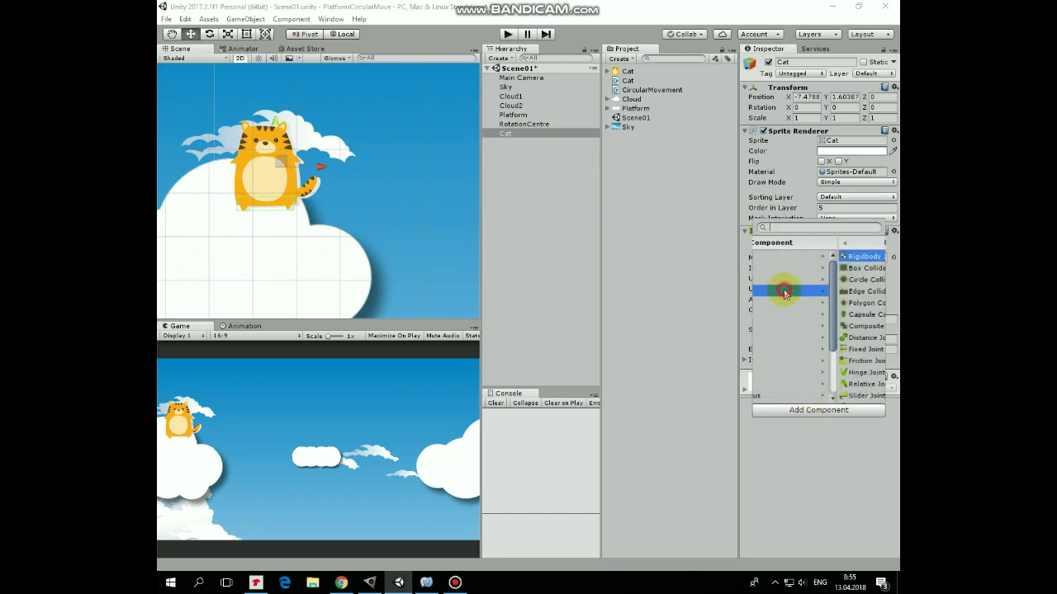
left_click(784, 257)
left_click(826, 456)
type("2")
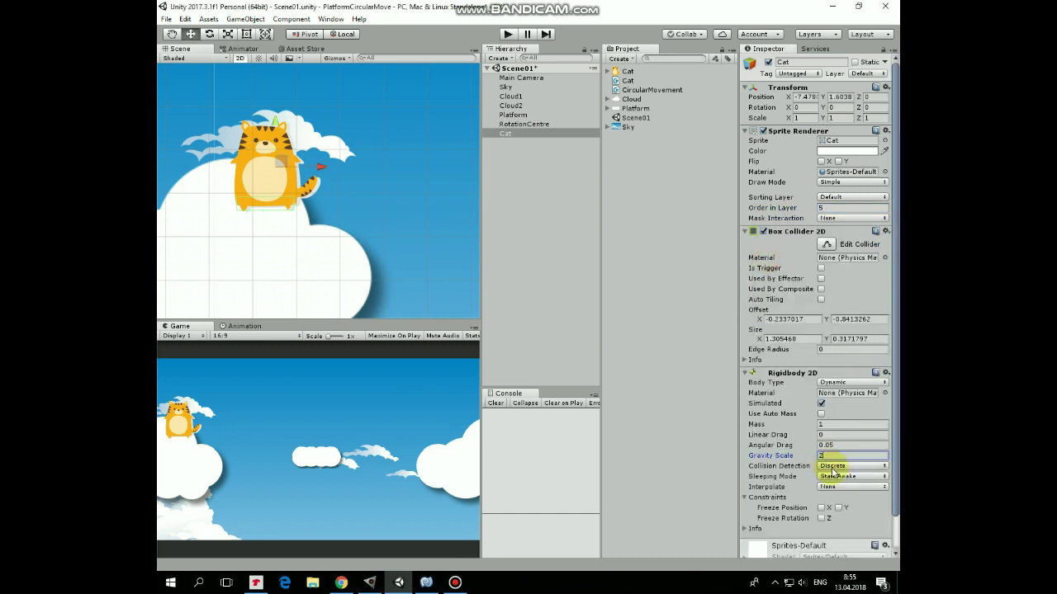
left_click(833, 468)
left_click(835, 487)
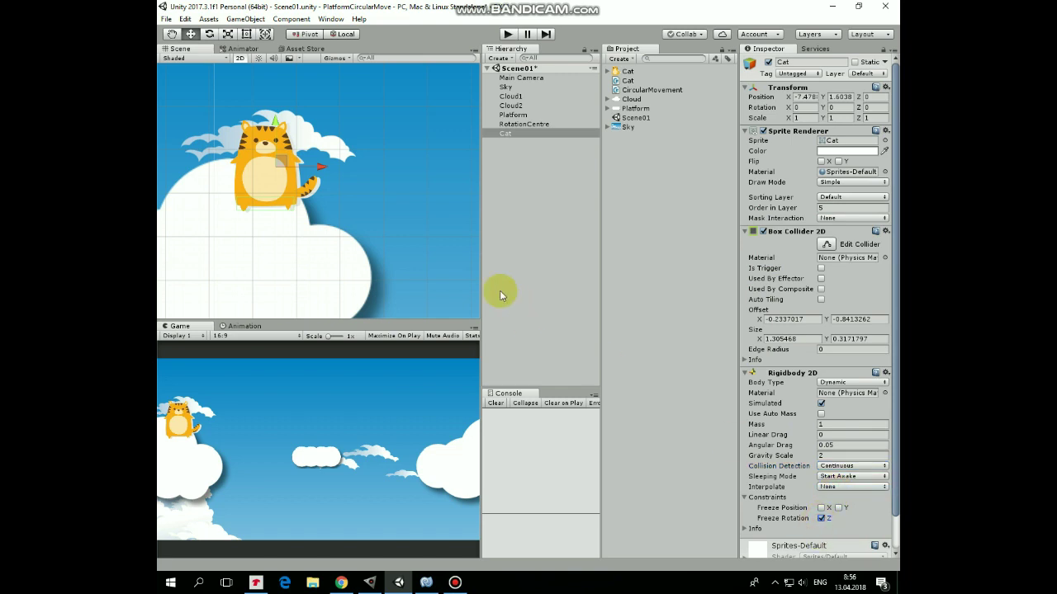
scroll(377, 184, "down", 2)
scroll(393, 193, "down", 3)
scroll(340, 181, "down", 2)
left_click_drag(339, 181, 253, 162)
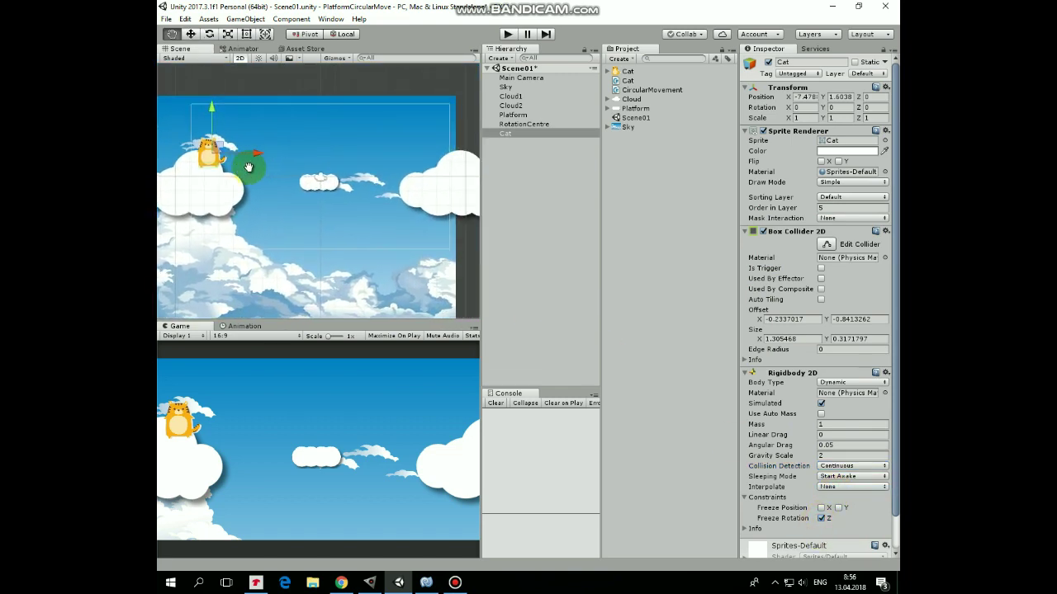
Open and review the Cat script in MonoDevelop.
key("t")
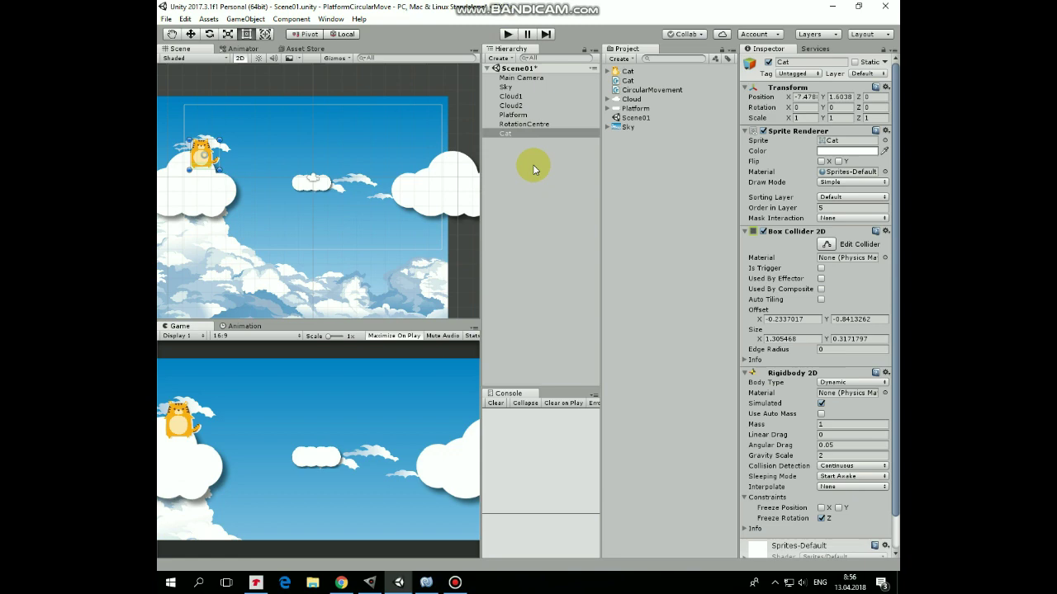
left_click(507, 134)
double_click(625, 81)
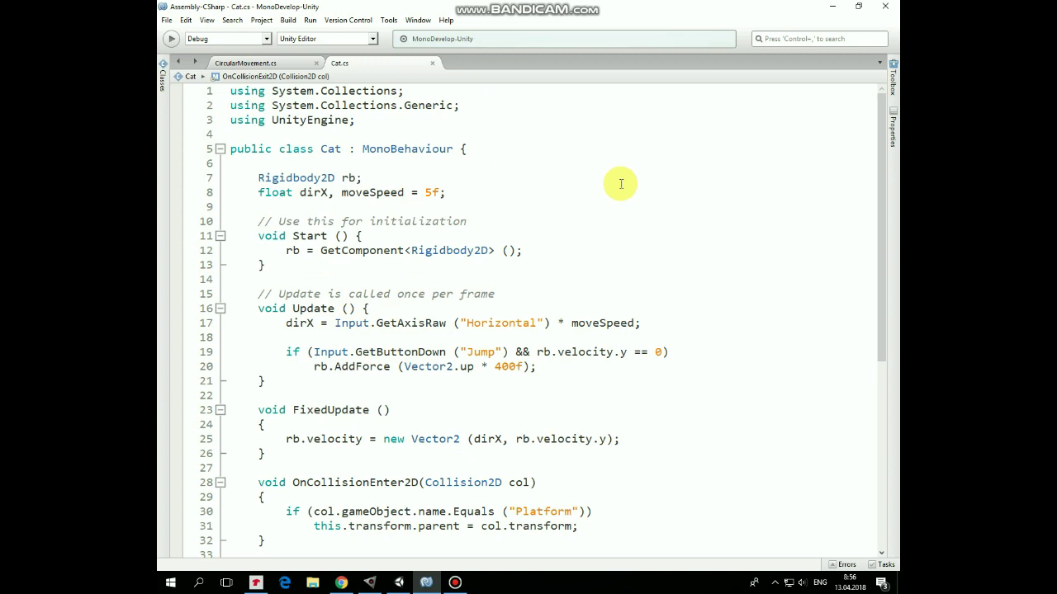
left_click_drag(879, 321, 880, 440)
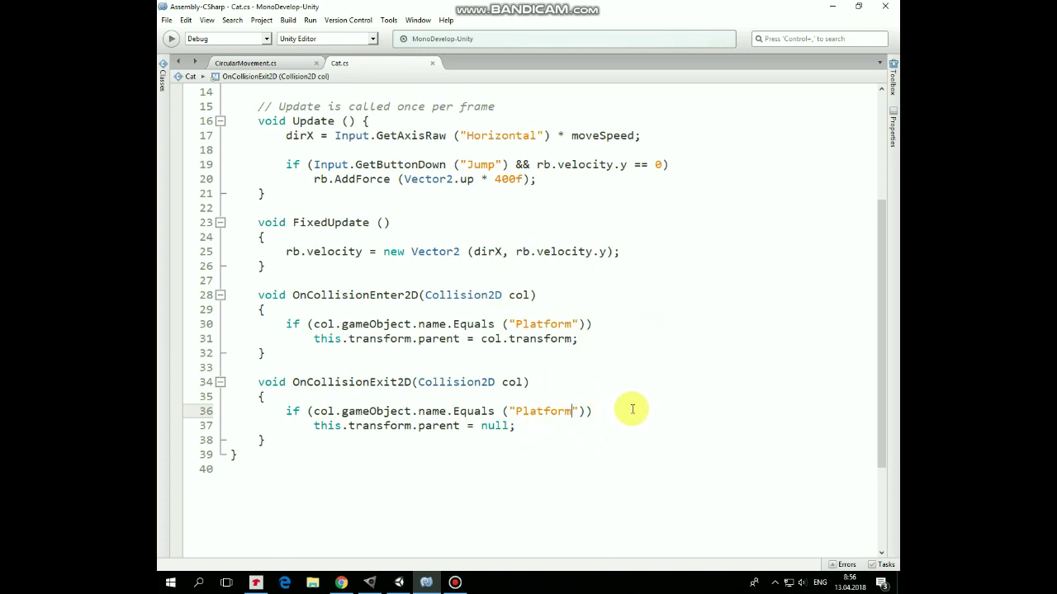
left_click(832, 7)
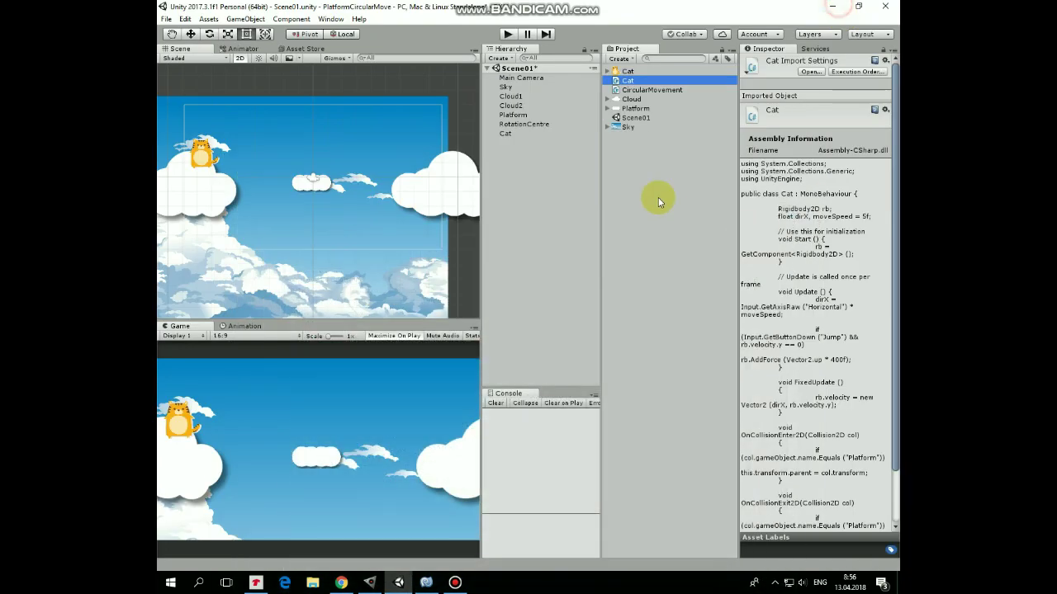
Attach the Cat script to the Cat object and start Play mode.
left_click_drag(616, 84, 505, 137)
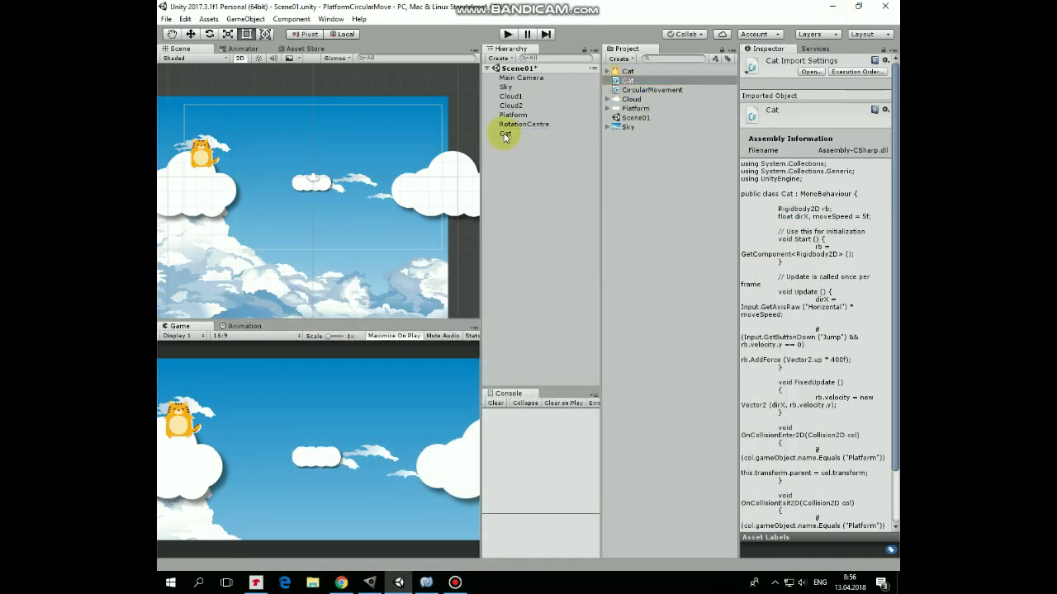
left_click(505, 137)
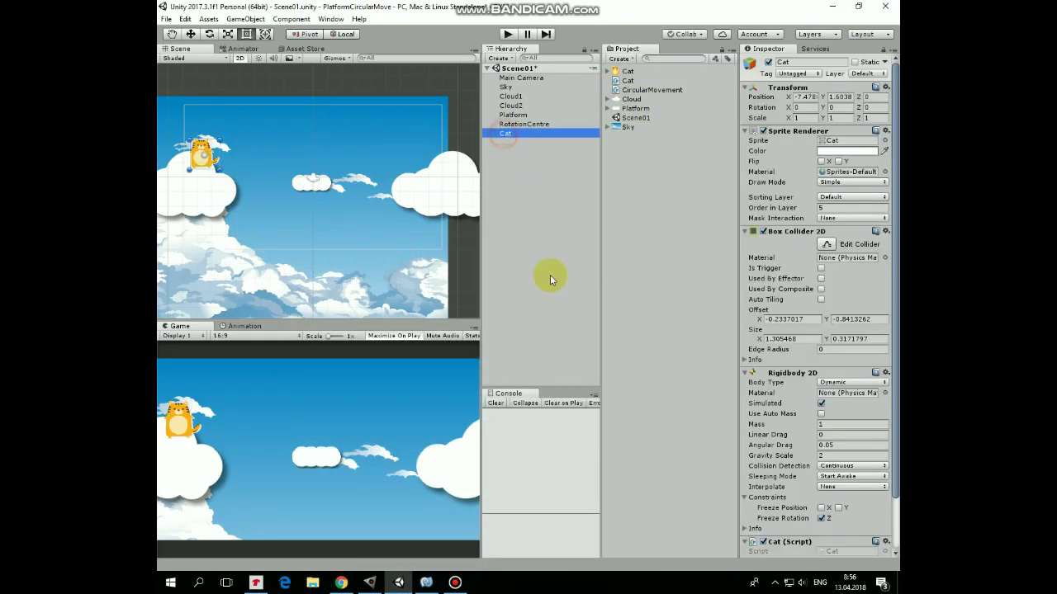
left_click(507, 33)
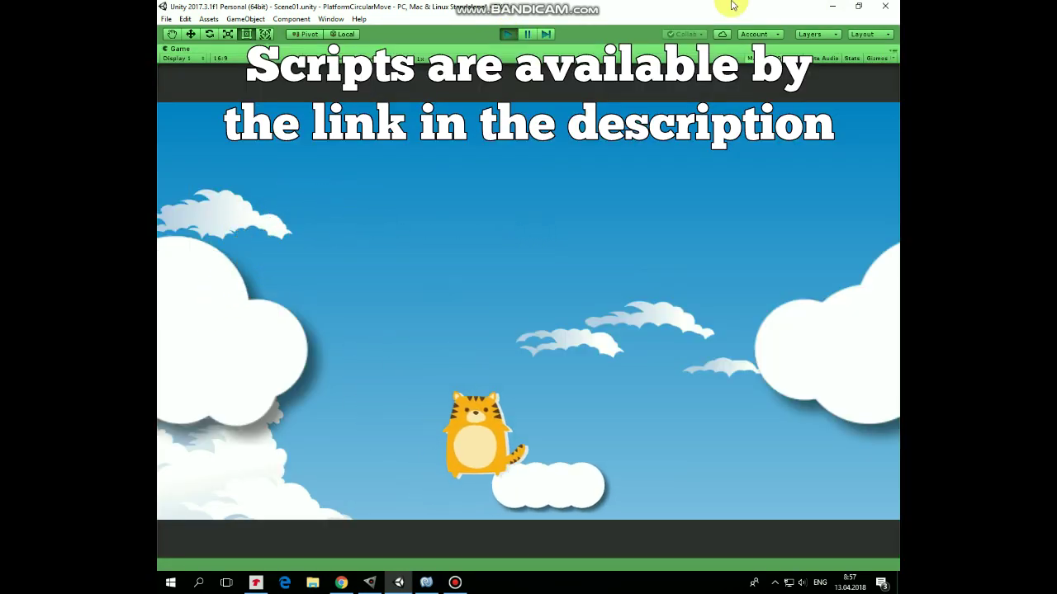
Walk the cat right, jump onto the moving cloud platform, then jump off onto the left cloud.
key("Right")
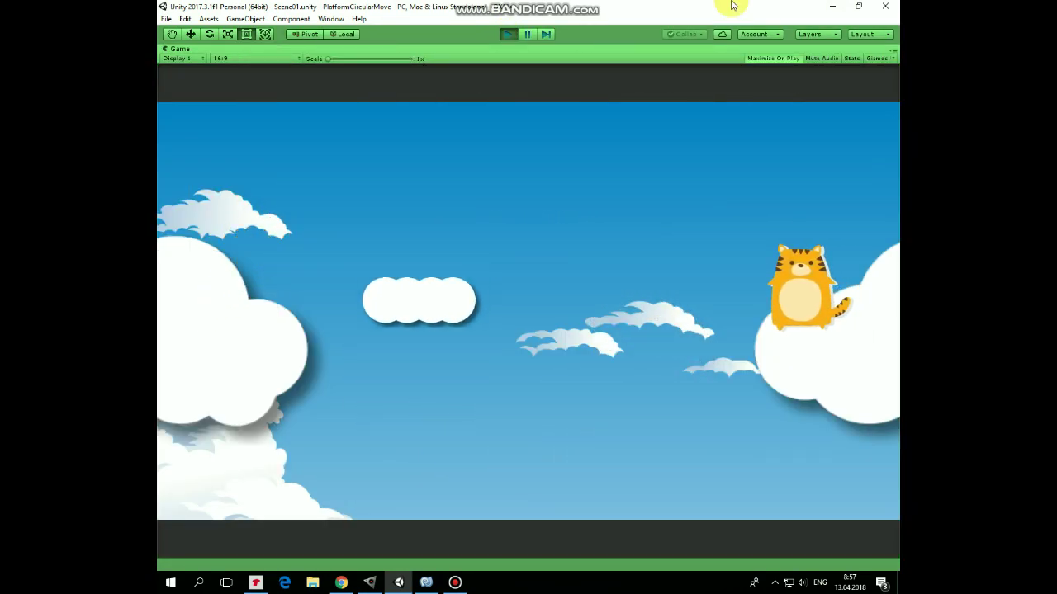
key("Left")
key("space")
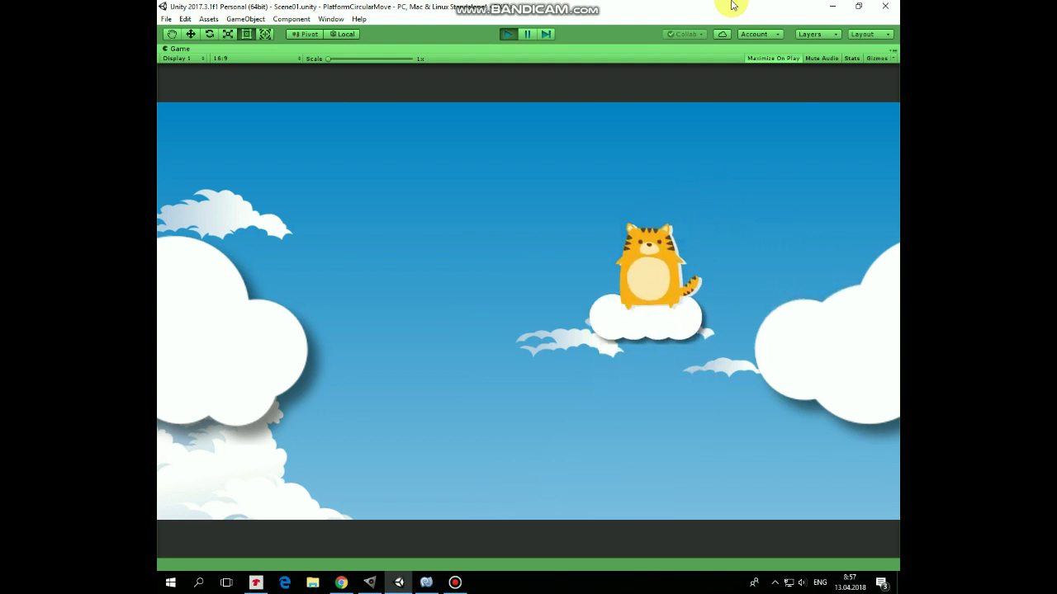
key("Left")
key("space")
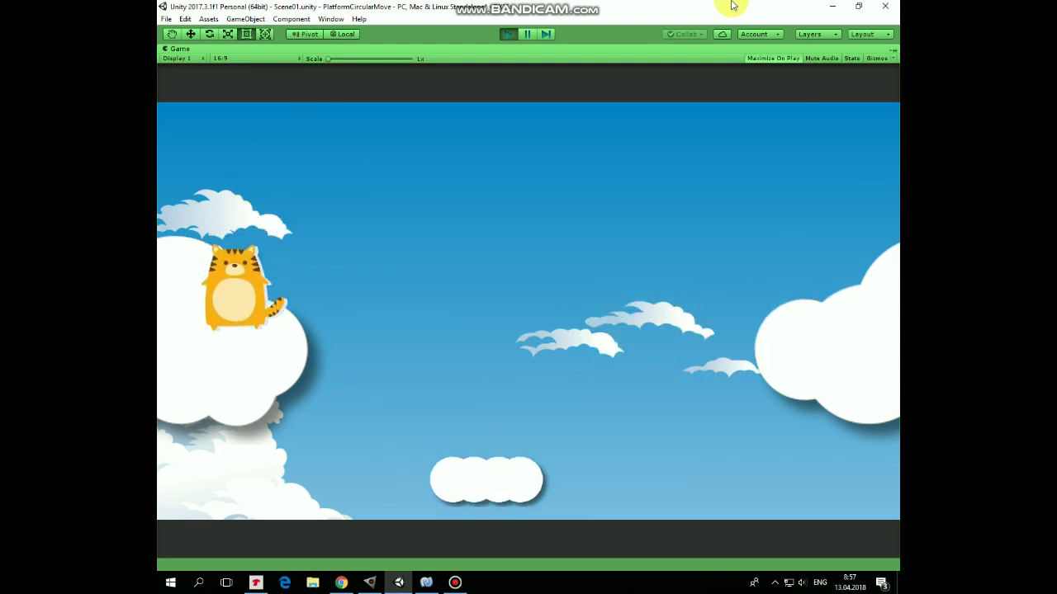